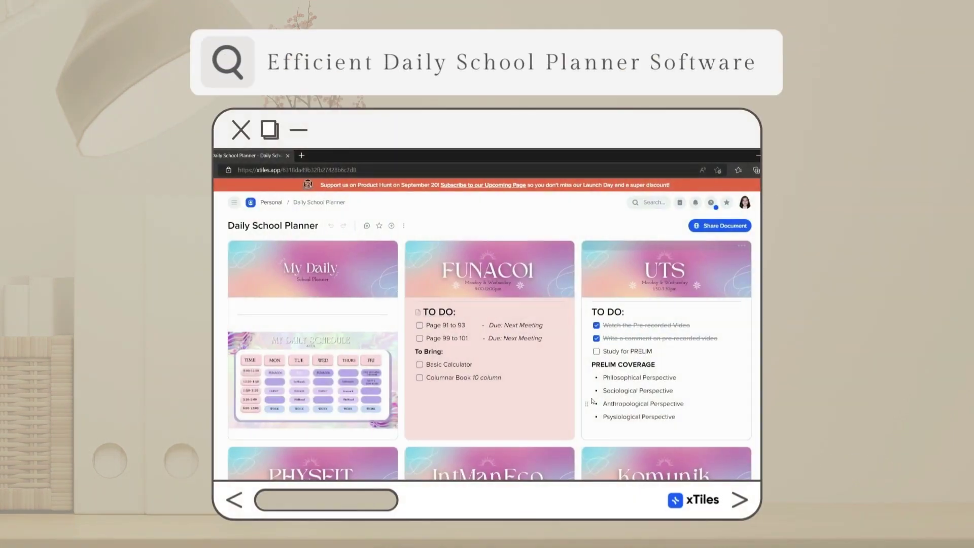
scroll(591, 400, down, 5)
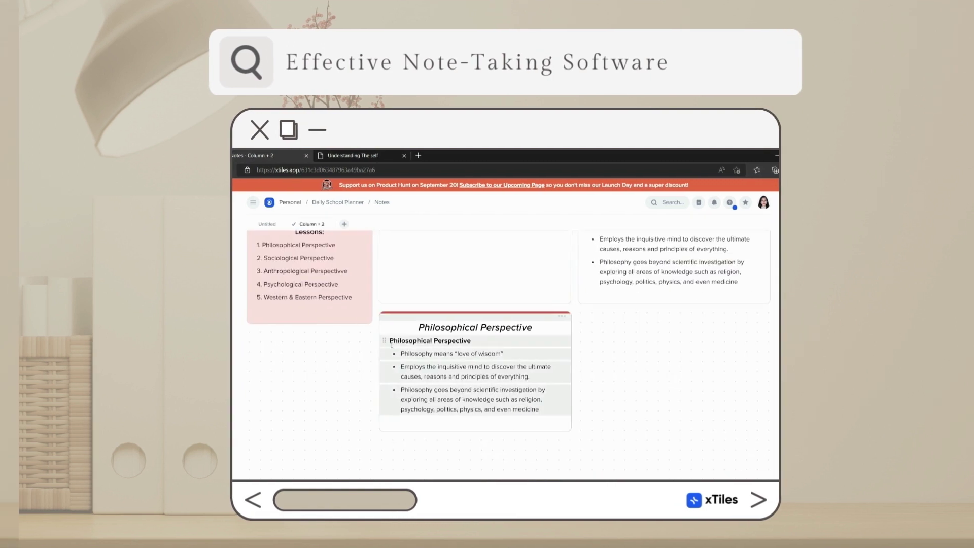
text(XTILES)
- Search Google for xtiles and open 'xTiles - Personal workspace loved by creators'
key(Return)
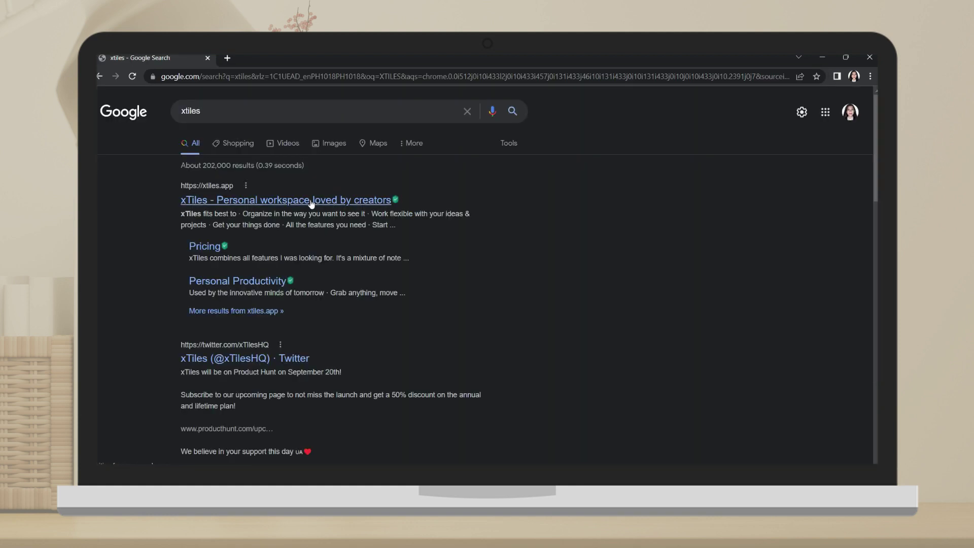
click(311, 200)
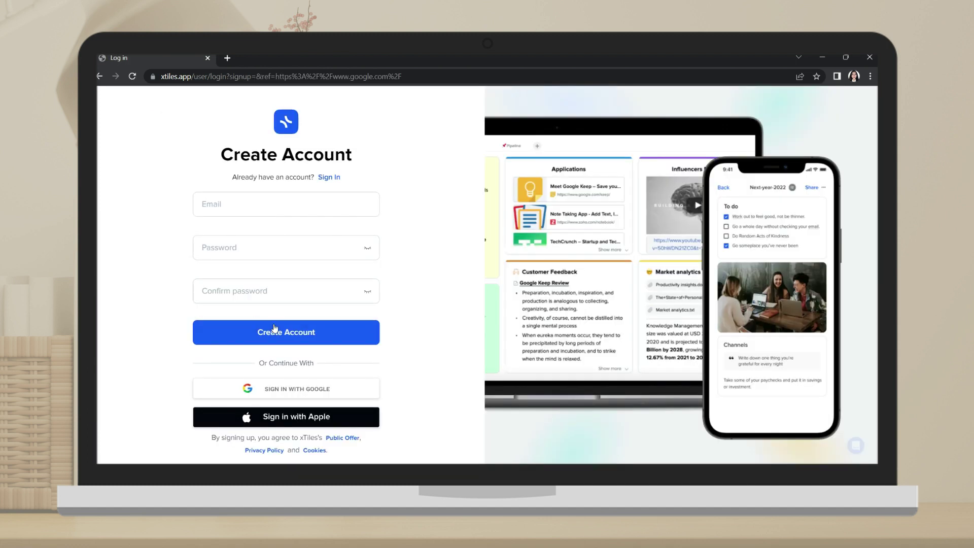
- Choose SIGN IN WITH GOOGLE on the Create Account page and pick the Google account
click(249, 207)
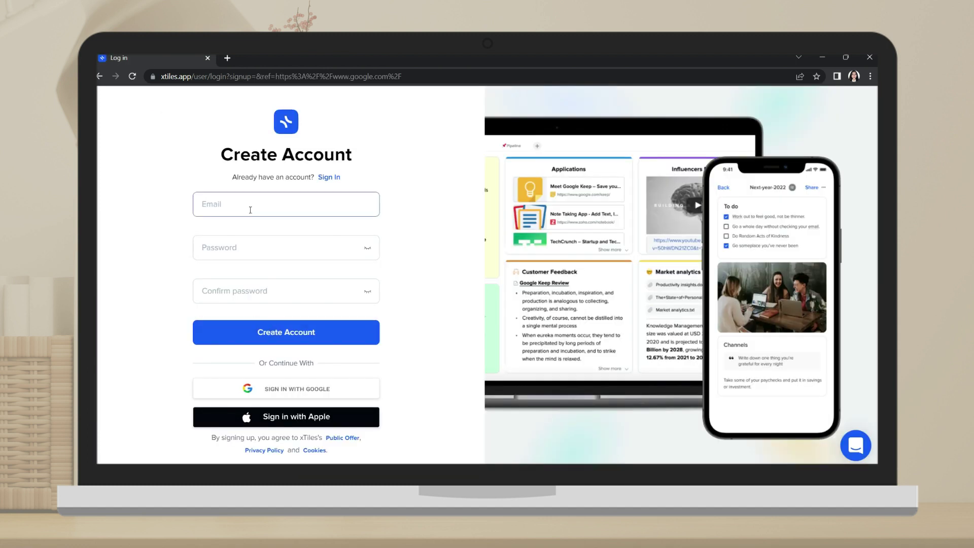
click(303, 389)
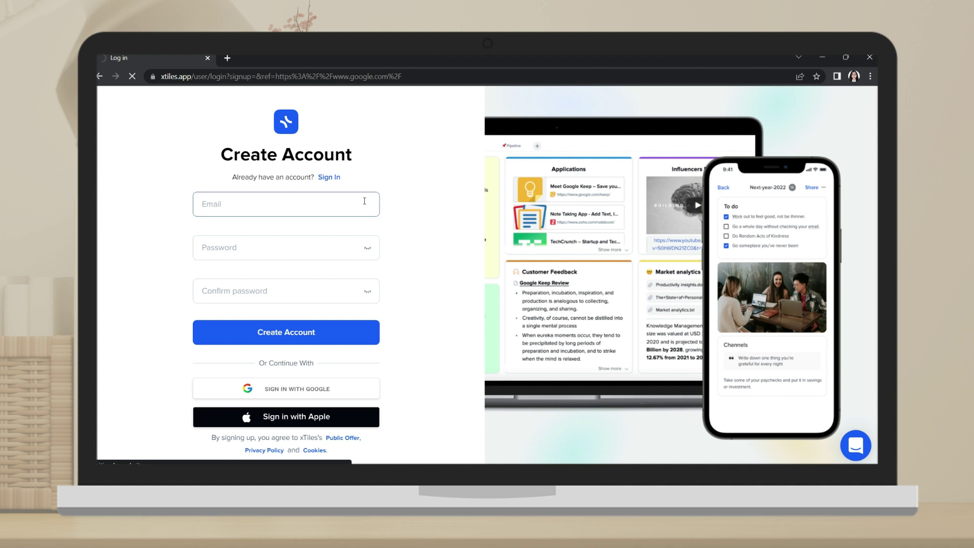
click(460, 276)
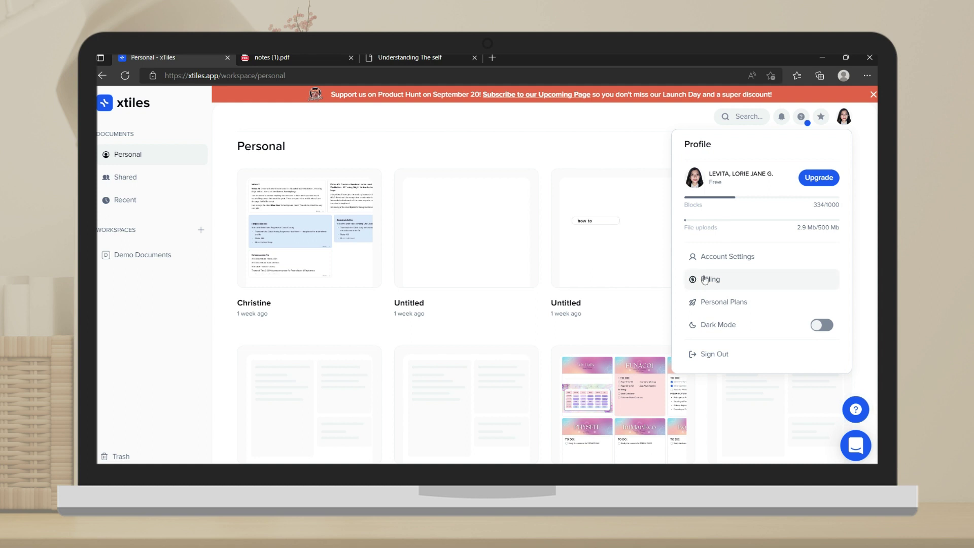
- Turn on dark mode, view the Notes Column + 2 page, then turn dark mode off
click(824, 325)
click(396, 343)
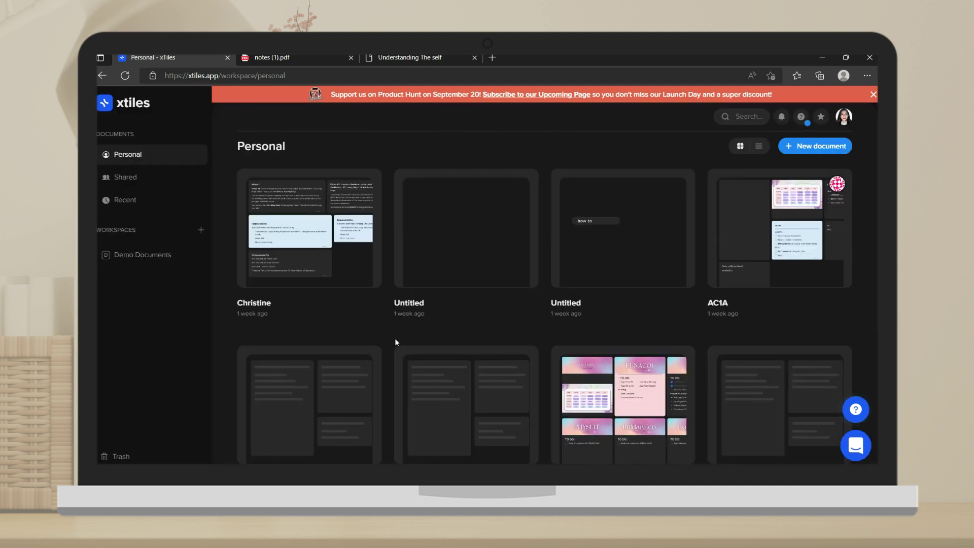
scroll(697, 296, down, 2)
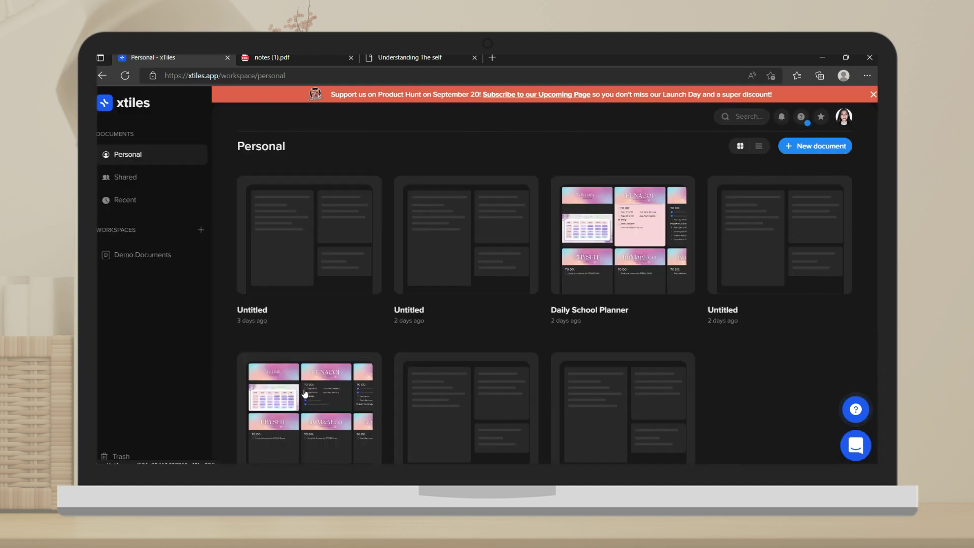
scroll(404, 355, down, 2)
click(482, 394)
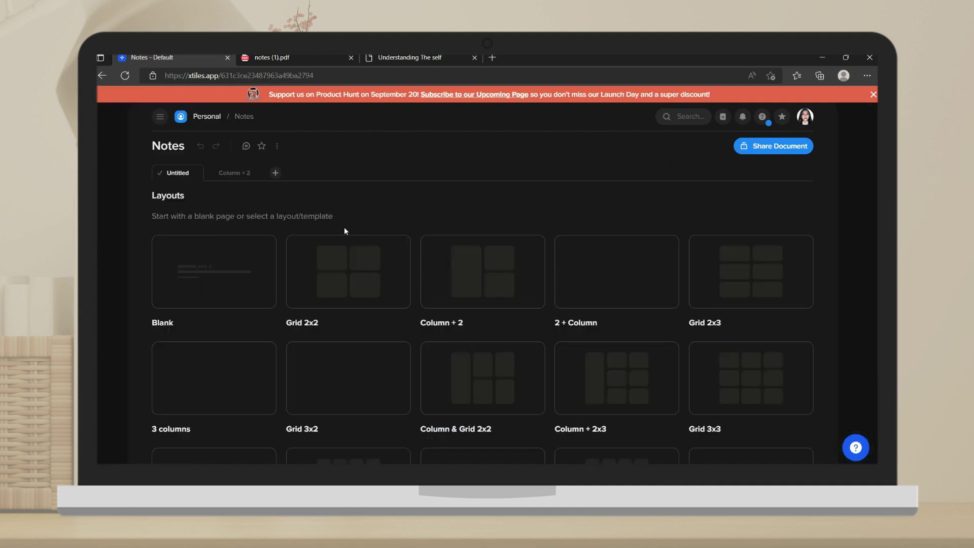
click(231, 174)
scroll(442, 304, down, 5)
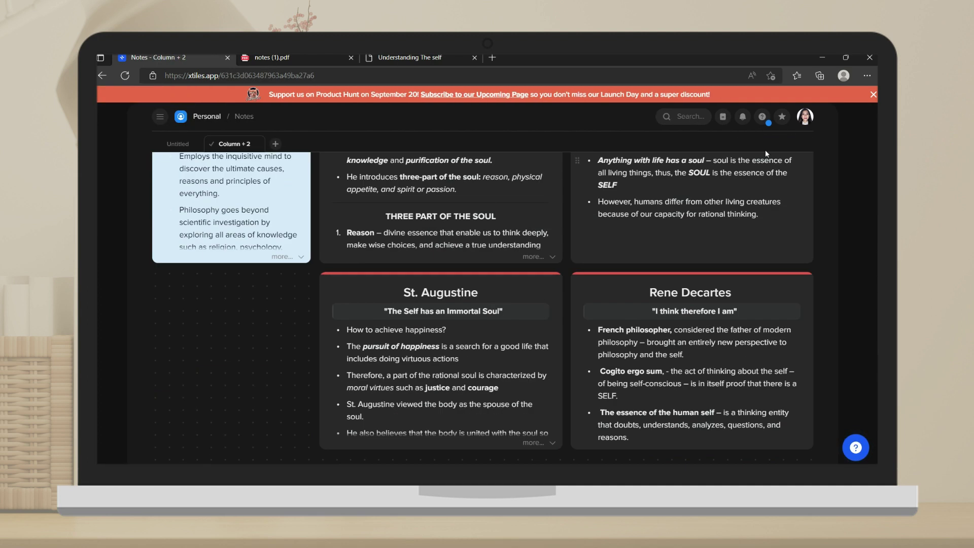
click(805, 116)
click(784, 326)
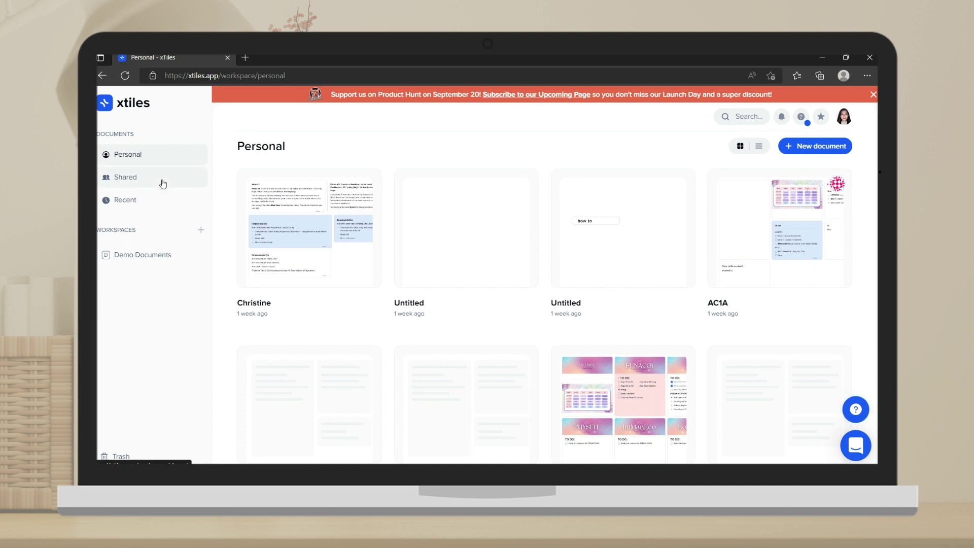
- Start a new document using the Grid 3x3 layout
click(823, 150)
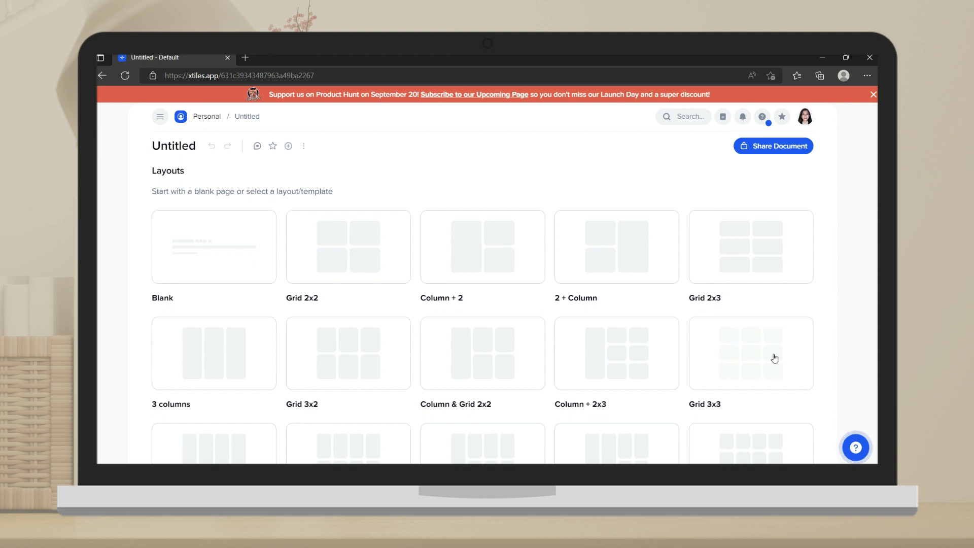
click(775, 358)
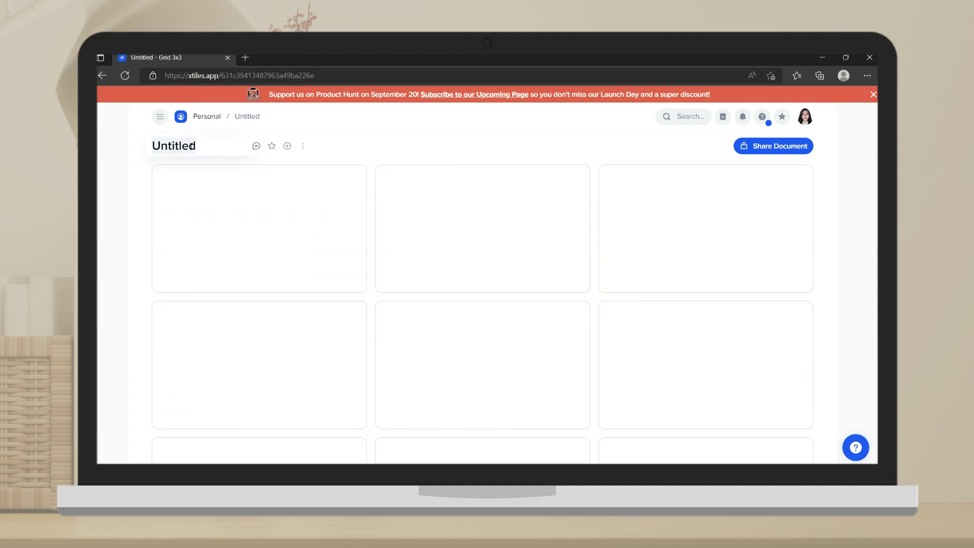
text(Daily School Planner)
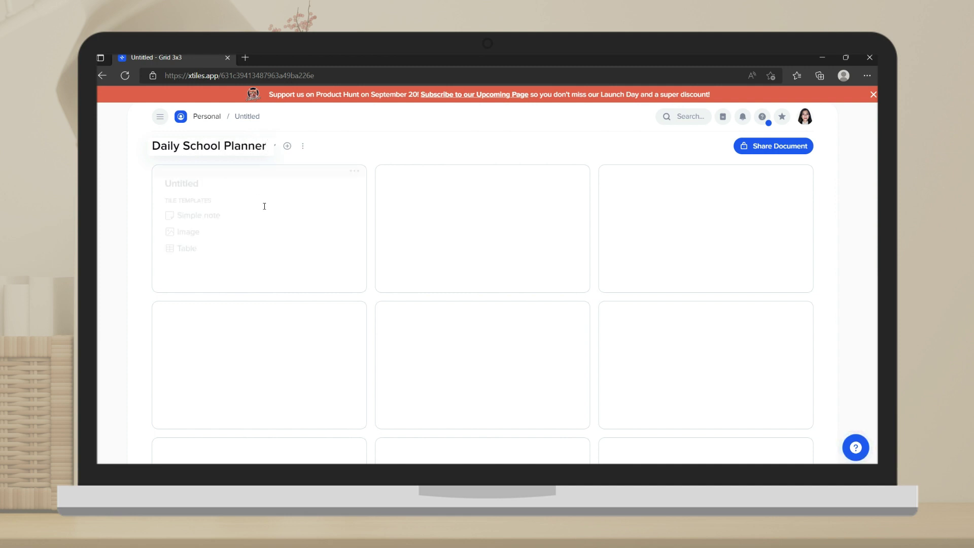
- Insert image 1 from the Desktop as the first tile's cover
click(264, 206)
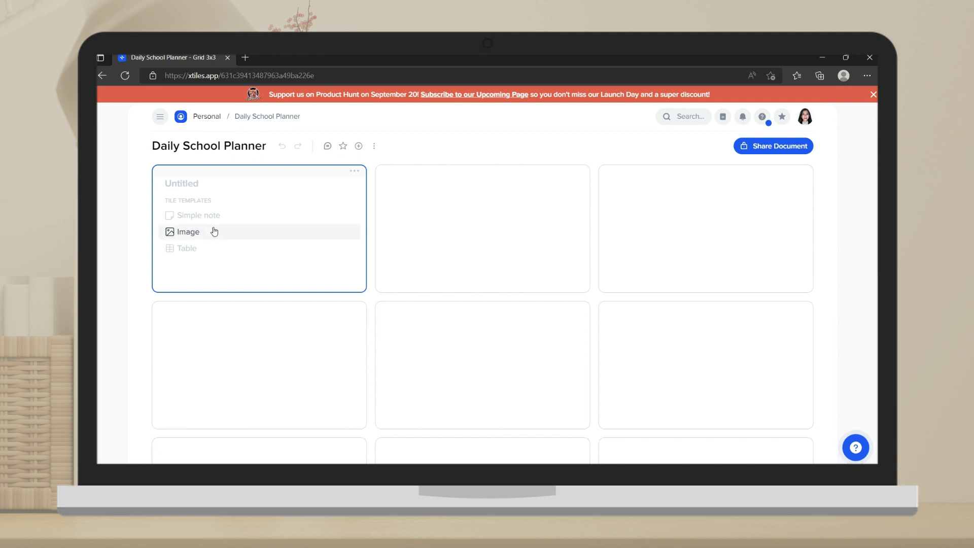
mouse_move(259, 228)
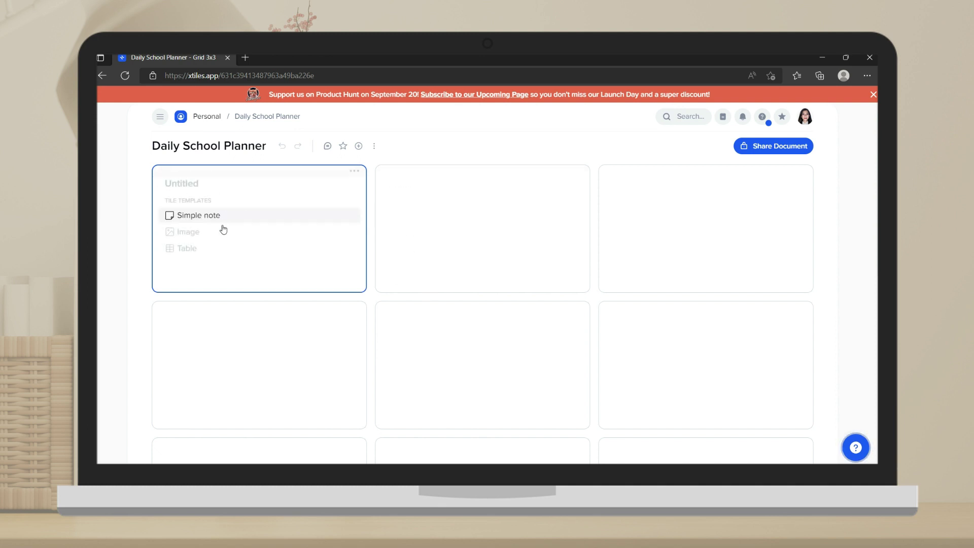
click(187, 231)
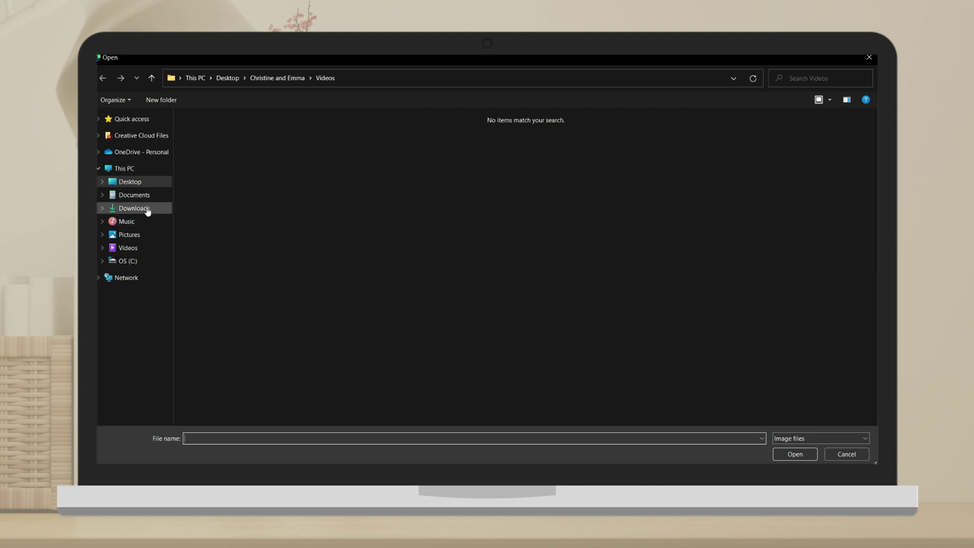
click(146, 183)
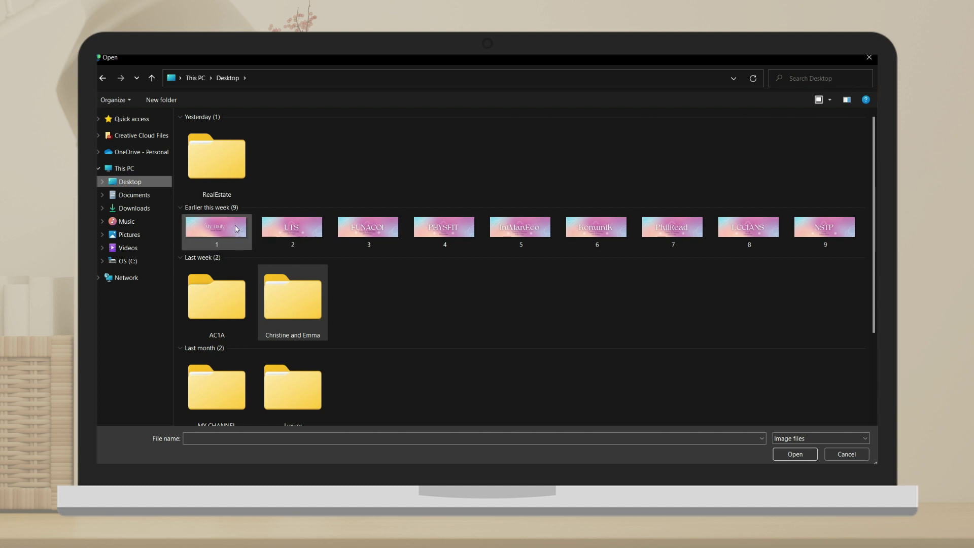
double_click(236, 232)
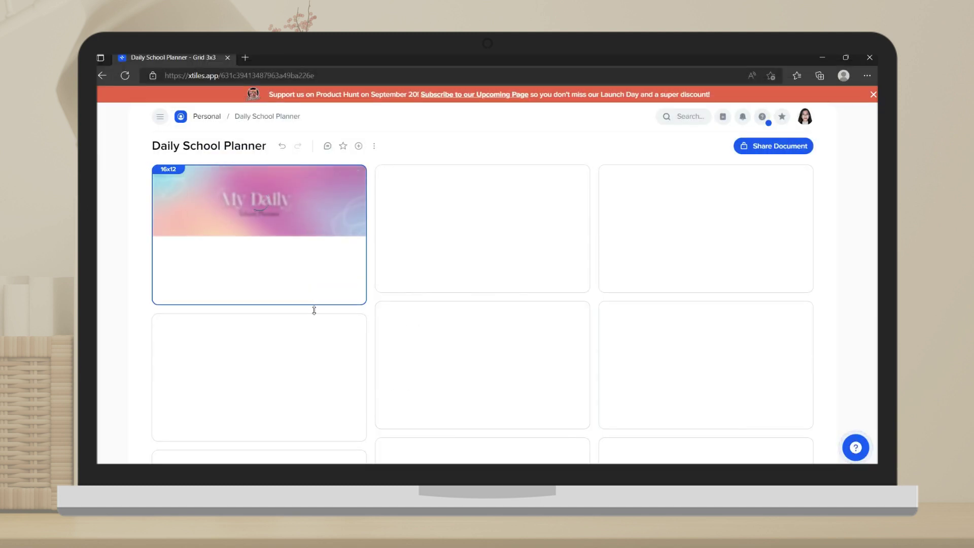
- Make the three top tiles taller
drag(314, 291, 314, 349)
drag(476, 295, 474, 352)
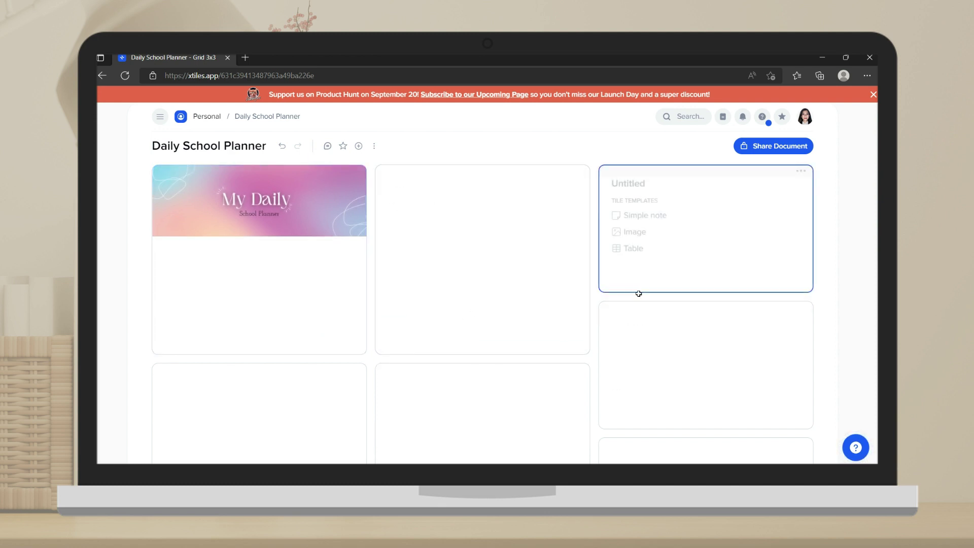
drag(640, 291, 639, 352)
- Add an image block below the cover with the my daily schedule picture from Downloads
click(216, 260)
click(157, 244)
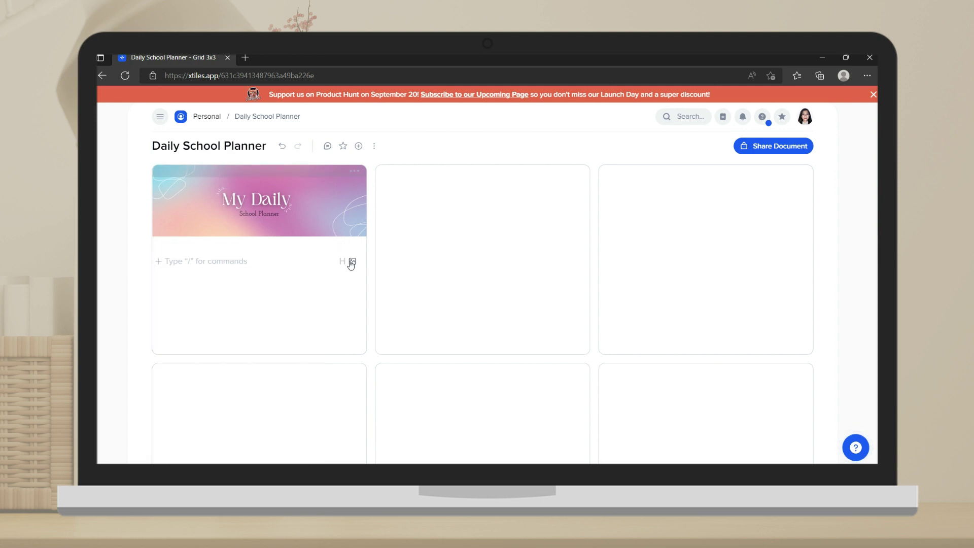
click(349, 262)
click(475, 344)
click(134, 209)
double_click(191, 383)
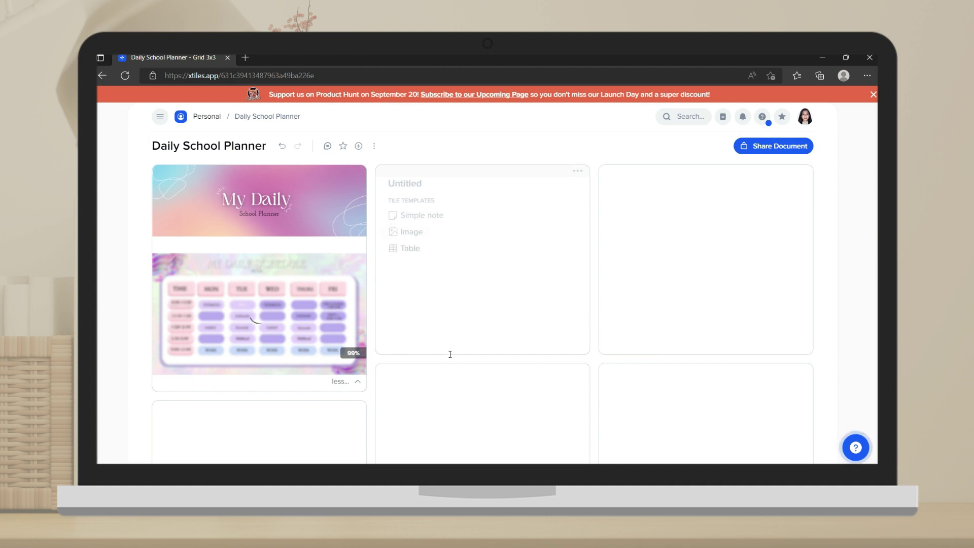
- Shorten the first and middle tiles so their heights match
drag(452, 371, 451, 396)
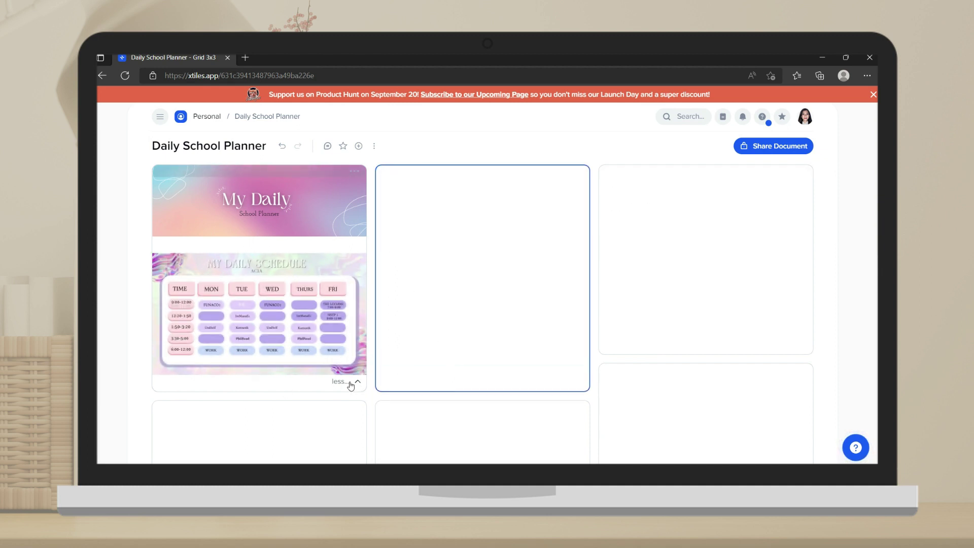
drag(290, 392, 290, 371)
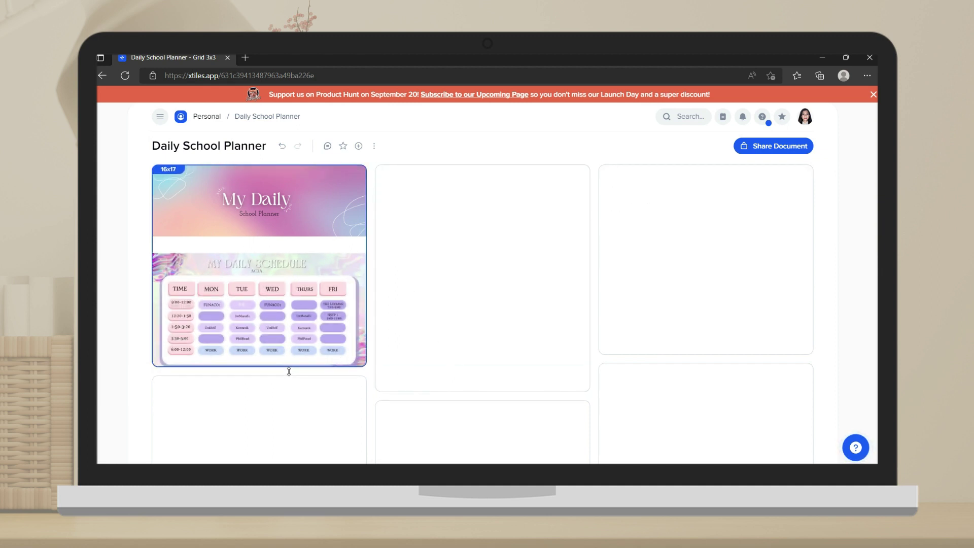
drag(485, 391, 481, 364)
- Lengthen the right tile and add the FUNACOI and UTS covers to the middle and right tiles
drag(650, 355, 652, 366)
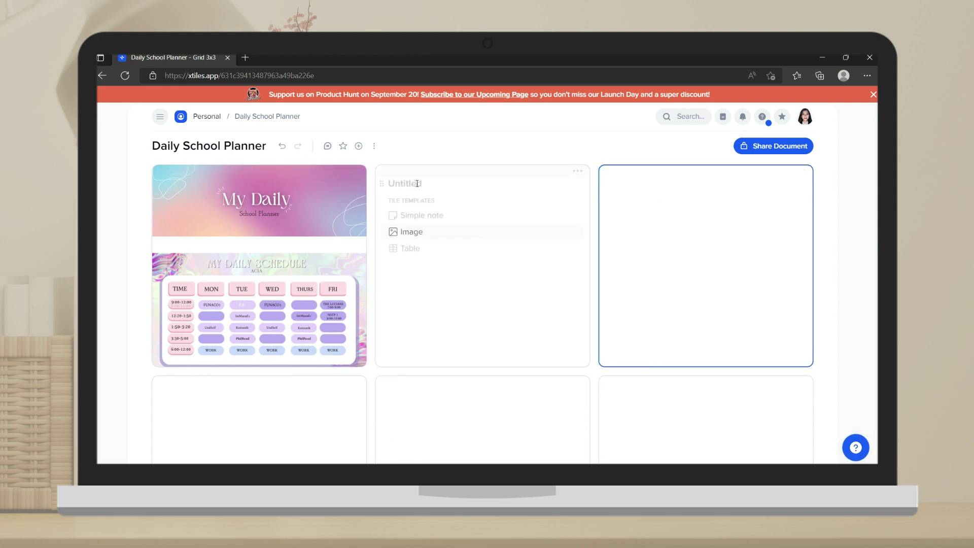
click(415, 182)
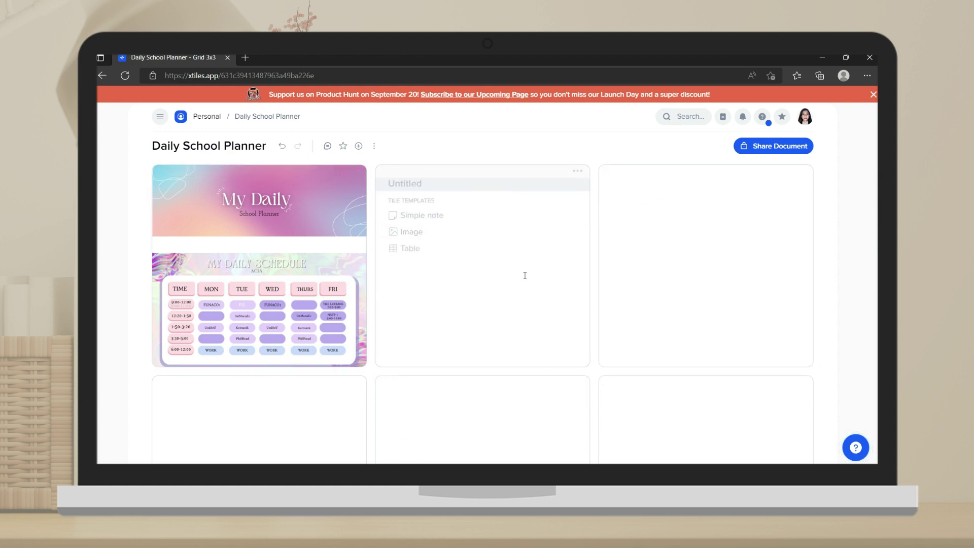
click(406, 237)
click(487, 344)
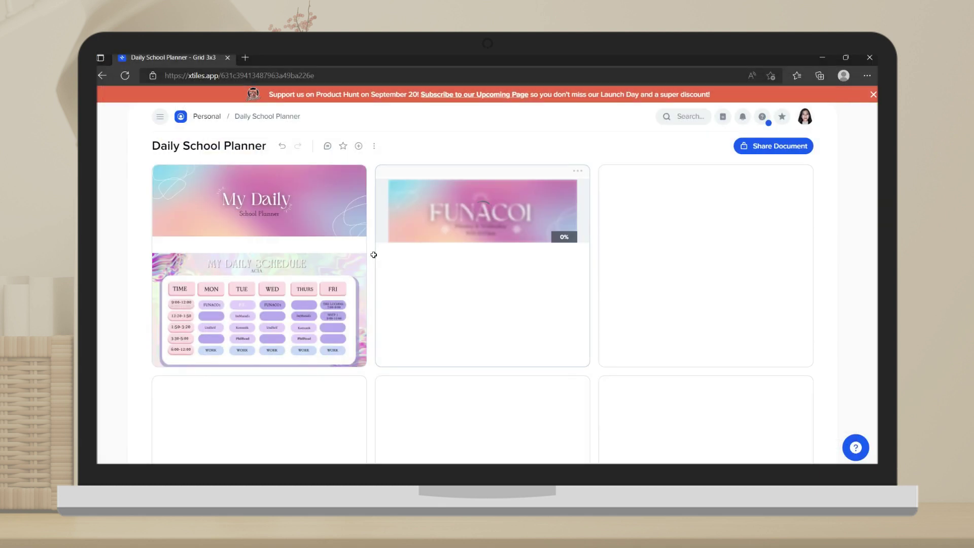
click(643, 233)
click(486, 344)
double_click(294, 280)
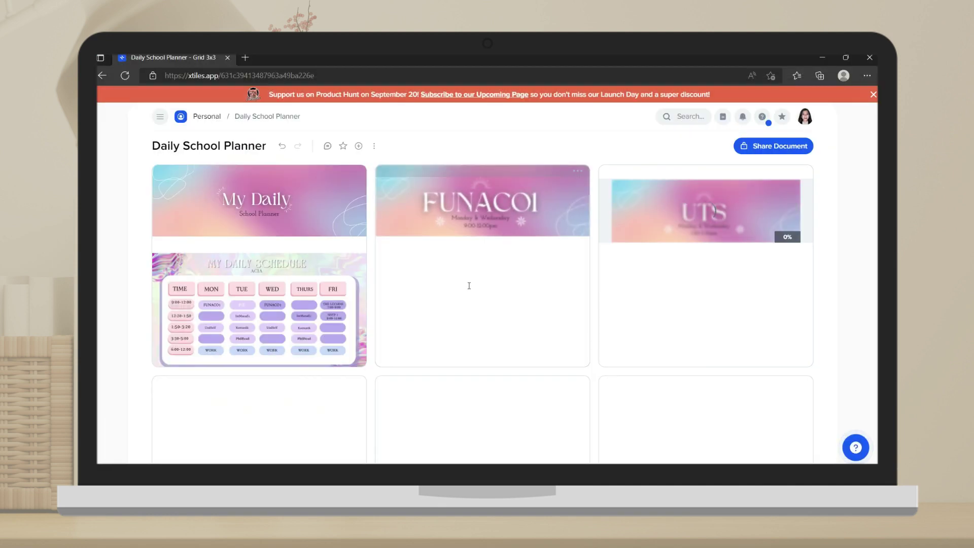
scroll(305, 336, down, 1)
- Insert the PHYSFIT cover and cover images 5 and 6 into the next empty tiles
click(305, 337)
click(191, 368)
click(484, 338)
click(442, 280)
double_click(442, 280)
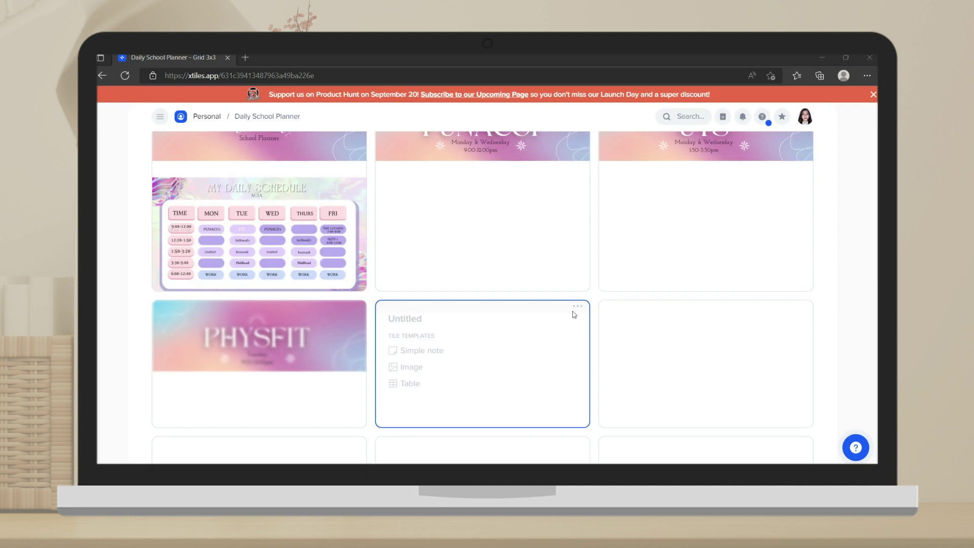
click(413, 368)
click(487, 341)
double_click(514, 284)
click(636, 368)
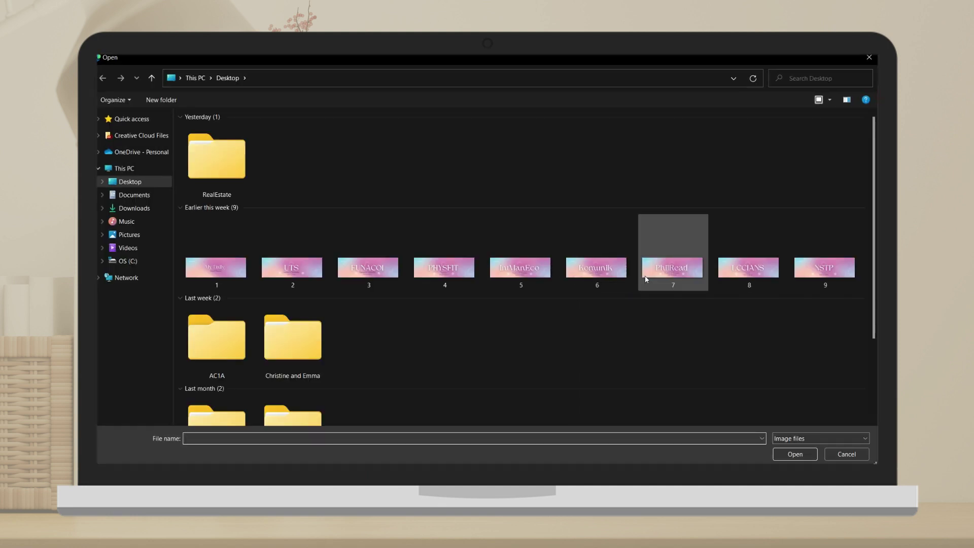
double_click(597, 274)
scroll(512, 356, down, 2)
- Add the PhilRead cover and lengthen the IntManEco tile downward
click(218, 404)
click(483, 337)
double_click(671, 266)
click(424, 404)
click(468, 338)
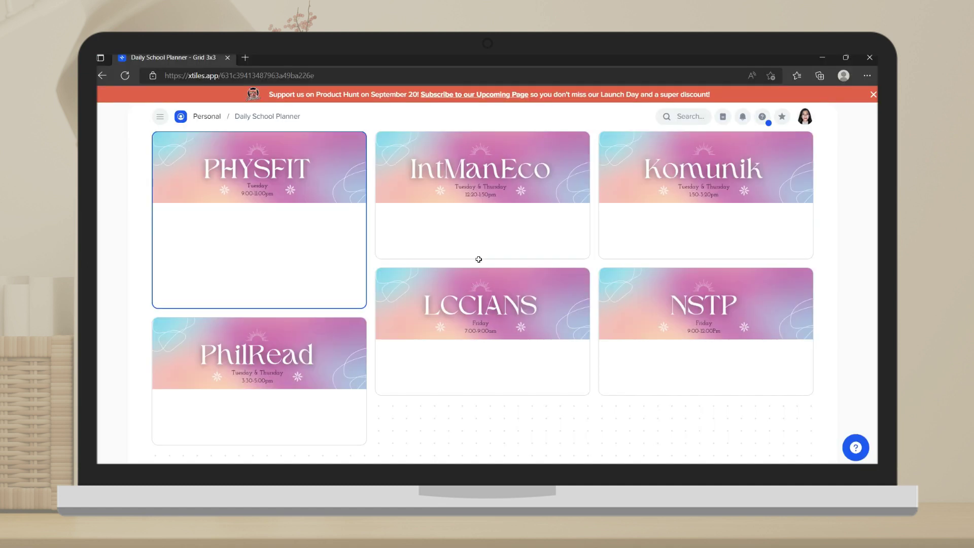
drag(478, 256, 477, 305)
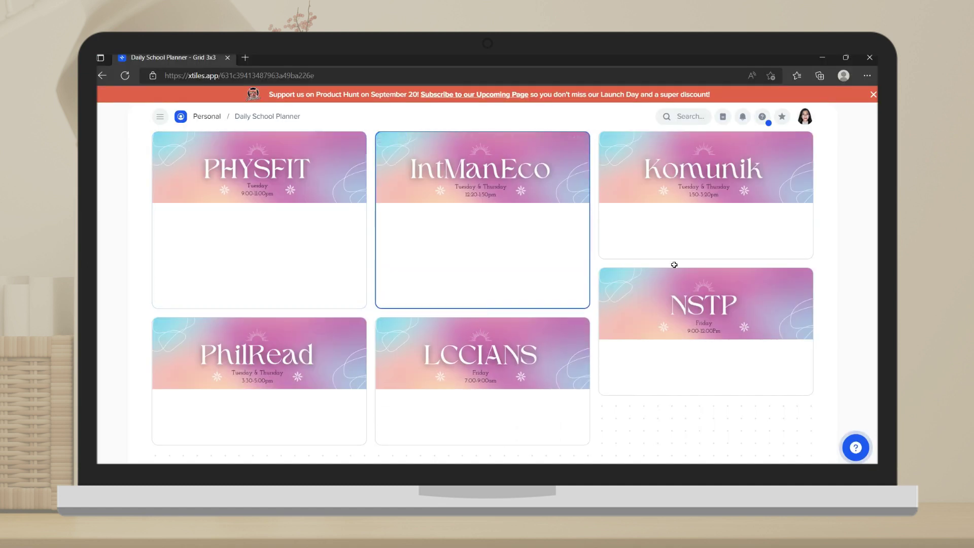
drag(677, 262, 681, 302)
scroll(285, 367, down, 1)
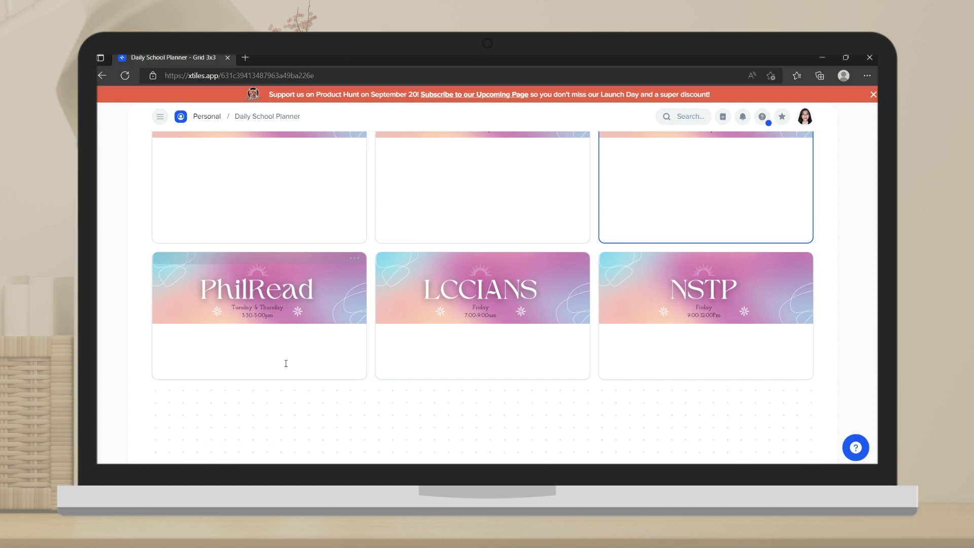
scroll(285, 368, up, 5)
click(609, 248)
- Add a large TO DO heading with a checklist below it in the FUNACOI tile
key(Escape)
scroll(222, 327, down, 2)
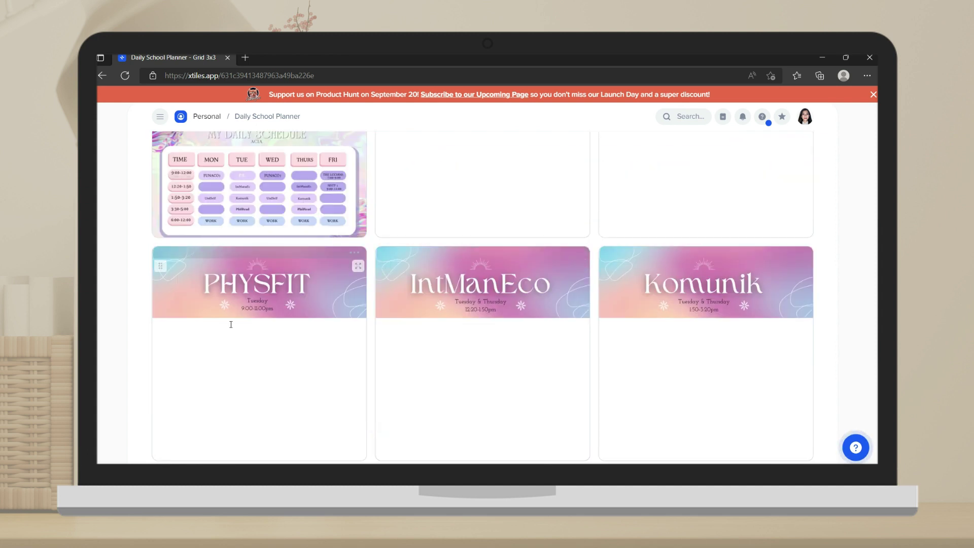
scroll(602, 328, up, 2)
click(426, 254)
text(/)
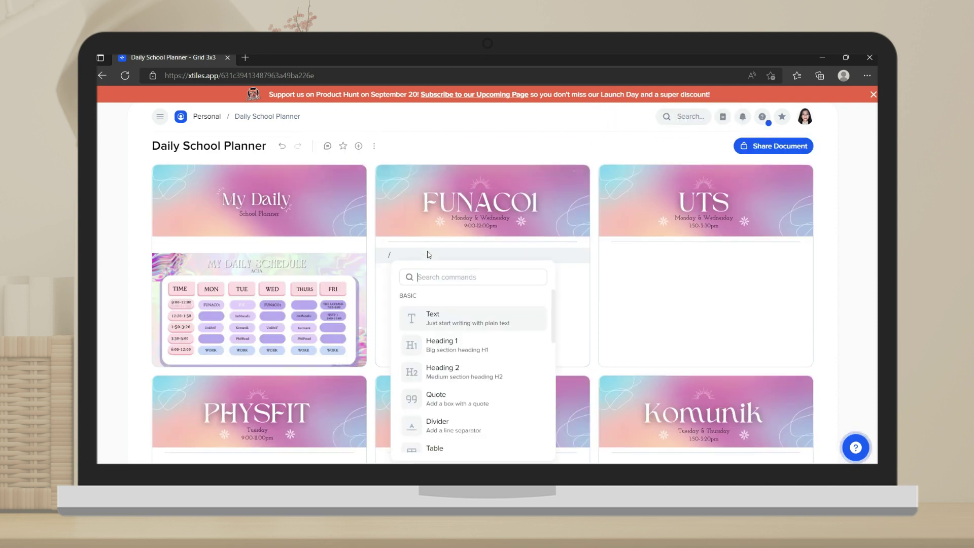
click(439, 344)
text(TO DO:)
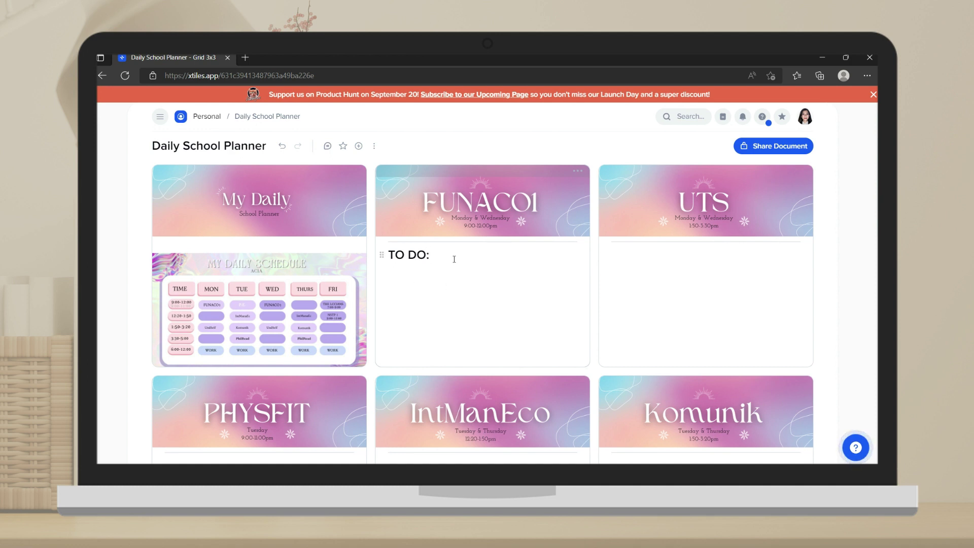
key(Return)
text(/)
scroll(483, 428, down, 2)
click(461, 341)
mouse_move(426, 272)
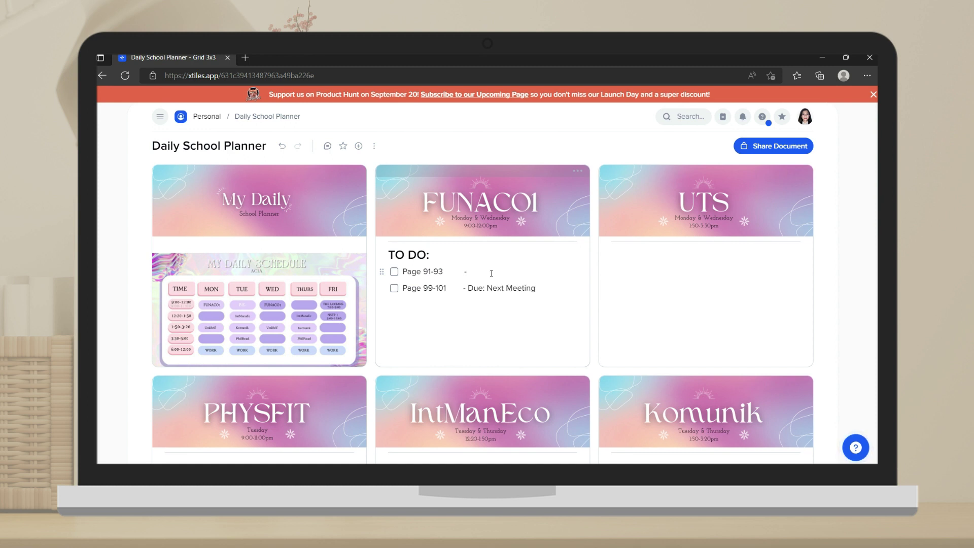
- Italicize 'Due: Next Meeting' and paste it after Page 91-93
drag(537, 288, 462, 288)
key(ctrl+i)
click(501, 271)
key(ctrl+v)
key(ctrl+z)
drag(536, 289, 463, 289)
key(ctrl+c)
click(482, 272)
key(ctrl+v)
click(483, 306)
text(/)
- Add a medium TO BRING: heading followed by a checklist
click(467, 190)
text(/)
key(Return)
key(BackSpace)
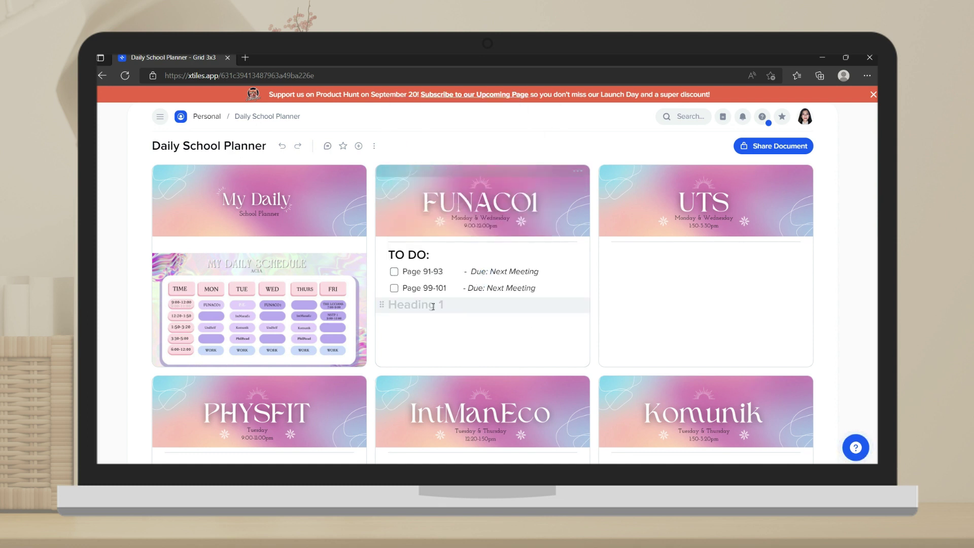
text(/)
click(473, 210)
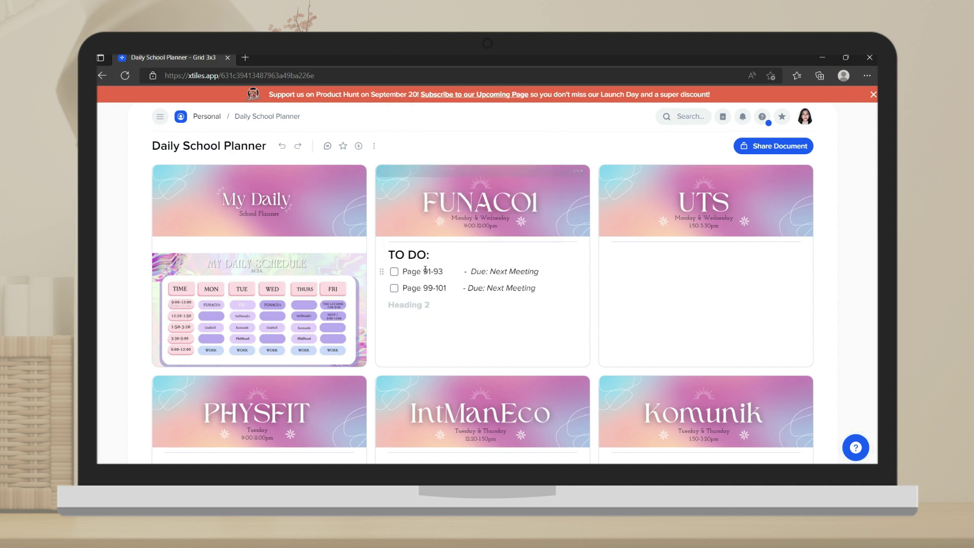
text(:)
key(Return)
text(/)
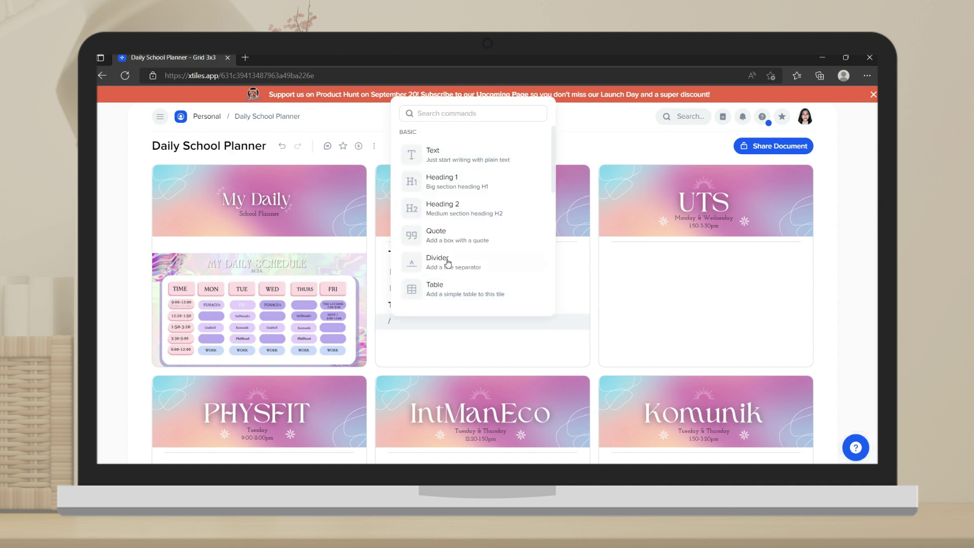
scroll(447, 228, down, 3)
click(457, 257)
click(659, 294)
text(Write a reflection on comment section)
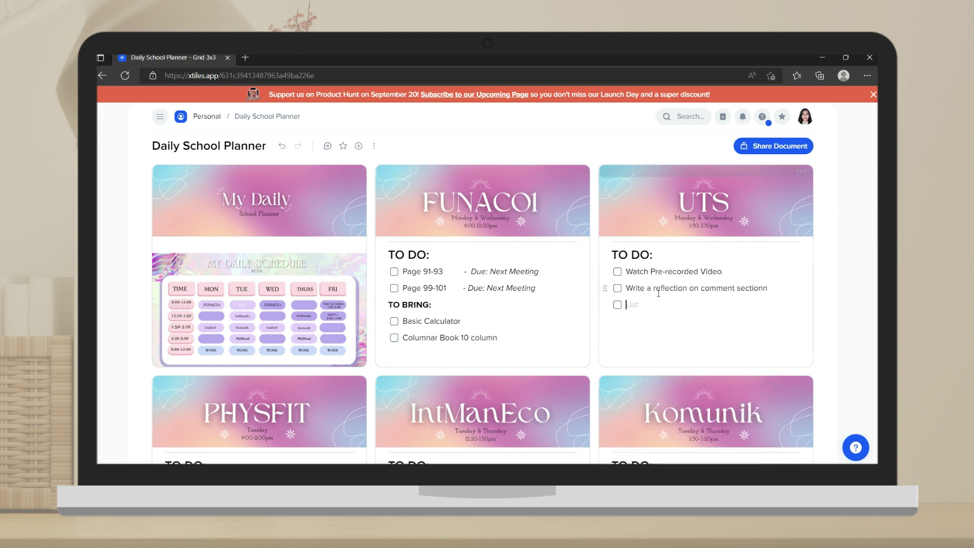
key(BackSpace)
text(PreLim Cove)
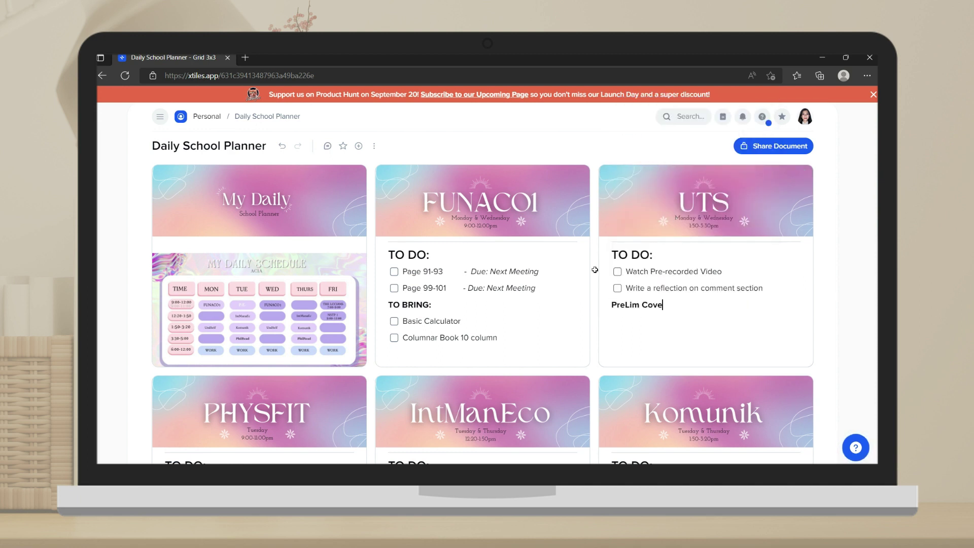
text(ge)
- Add more checklist items below the reflection task in the UTS tile
click(770, 290)
key(Return)
key(BackSpace)
key(BackSpace)
text(Take Notes)
key(Return)
text(Study the le)
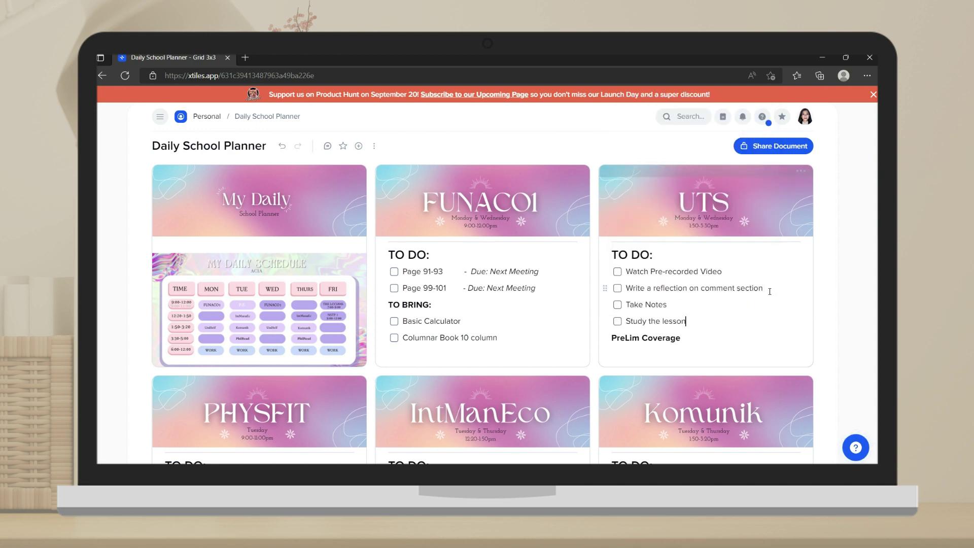
text(ssons)
- Check off Basic Calculator, Columnar Book 10 column, Watch Pre-recorded Video and the reflection task
click(394, 321)
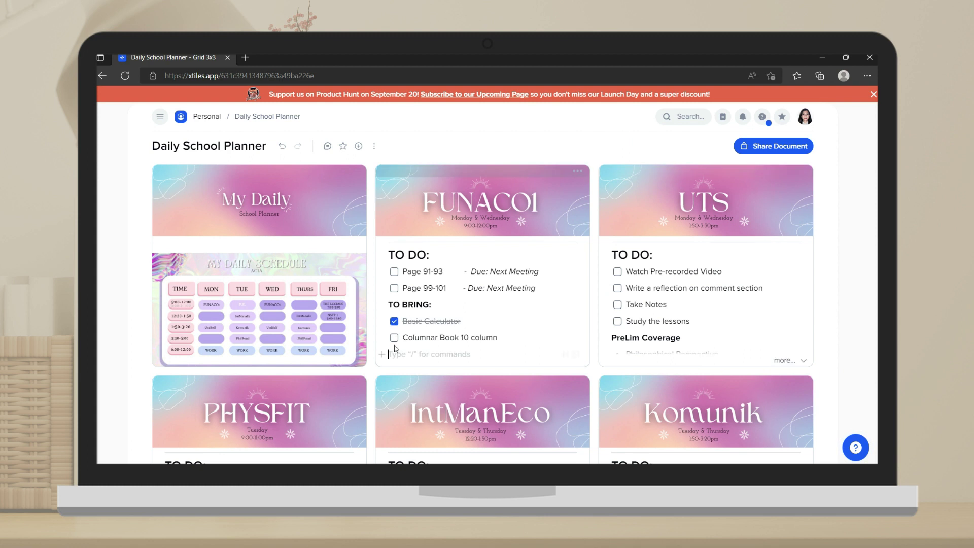
click(394, 337)
click(617, 271)
click(617, 288)
- Preview the UTS, FUNACOI and My Daily tiles in focus mode
click(801, 170)
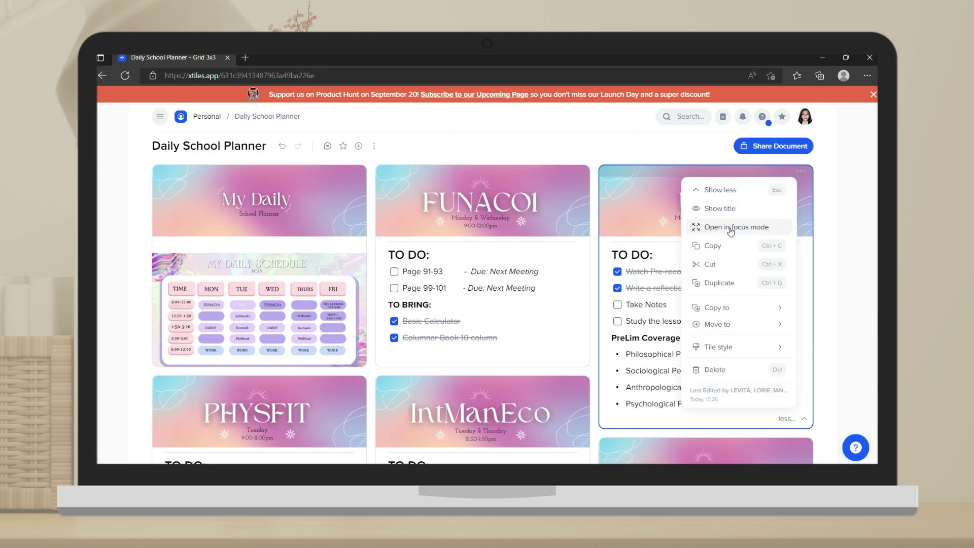
click(714, 227)
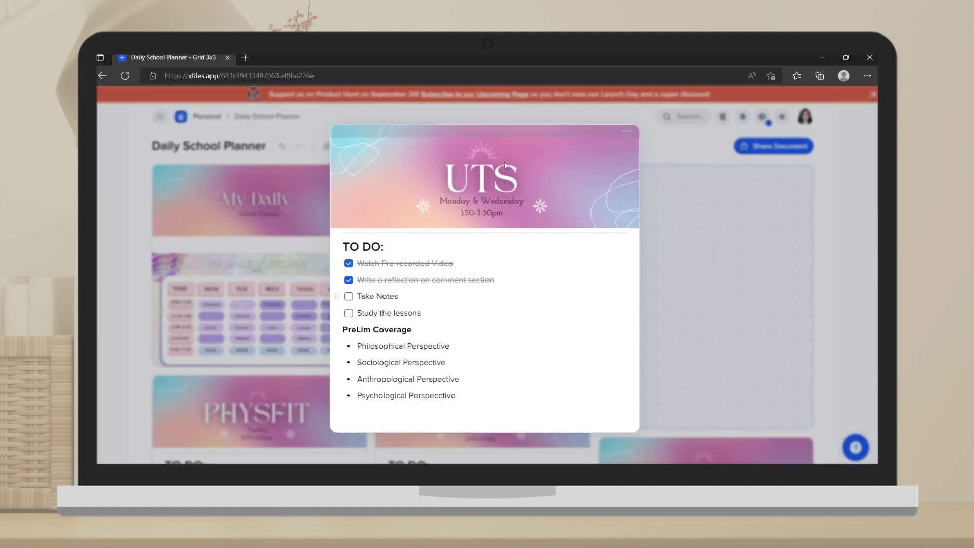
click(663, 299)
click(577, 170)
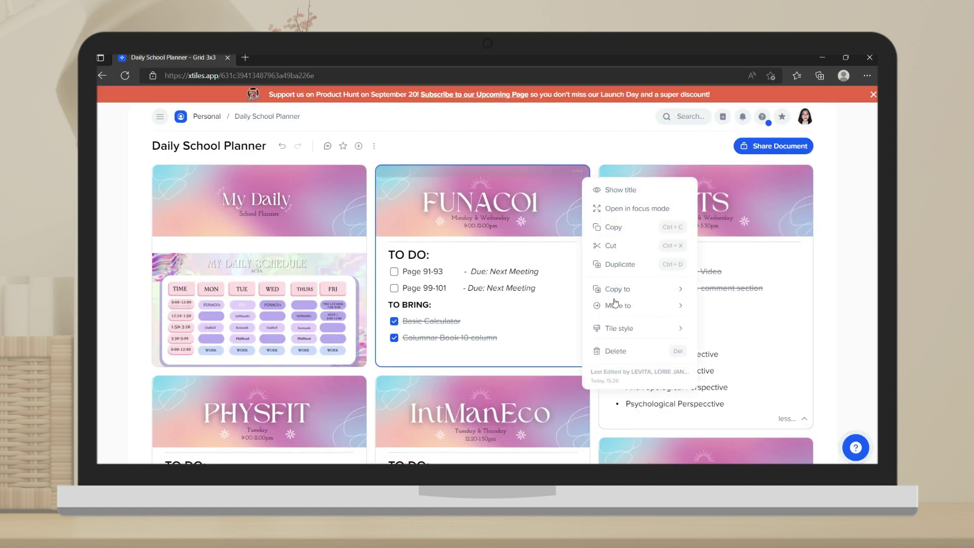
click(615, 207)
click(631, 144)
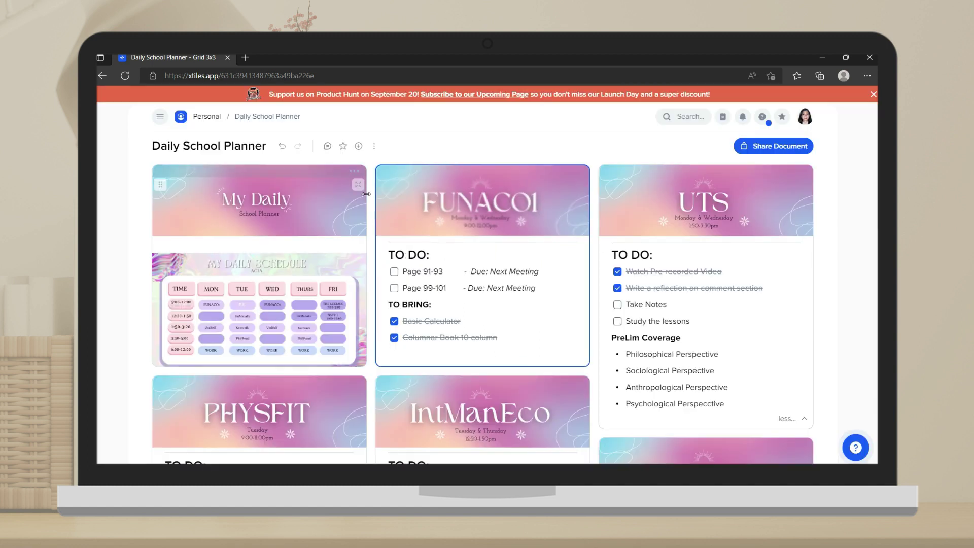
click(356, 168)
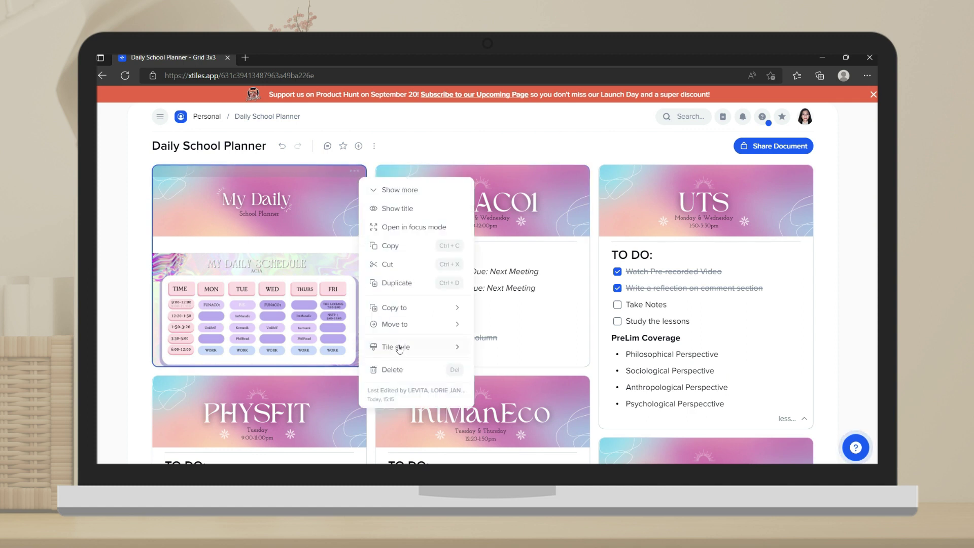
click(410, 228)
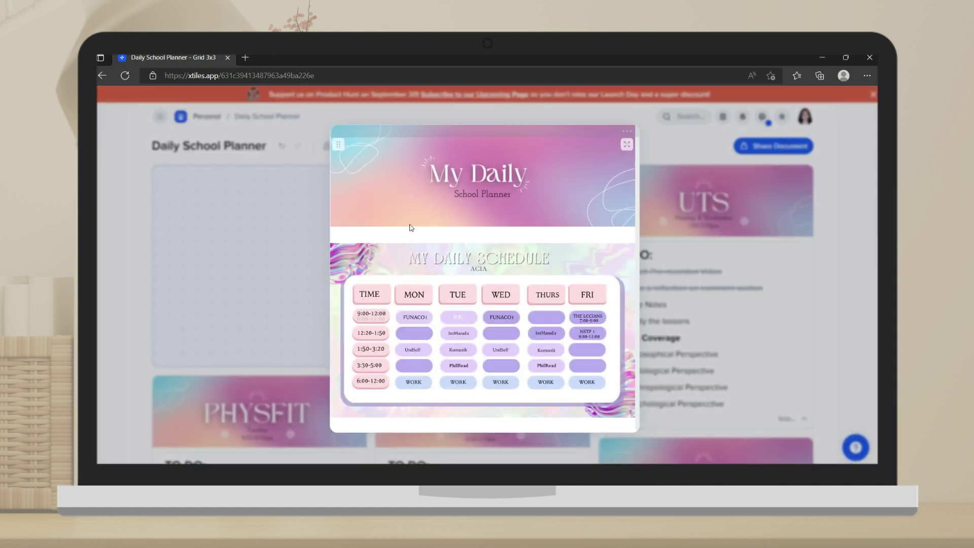
click(715, 240)
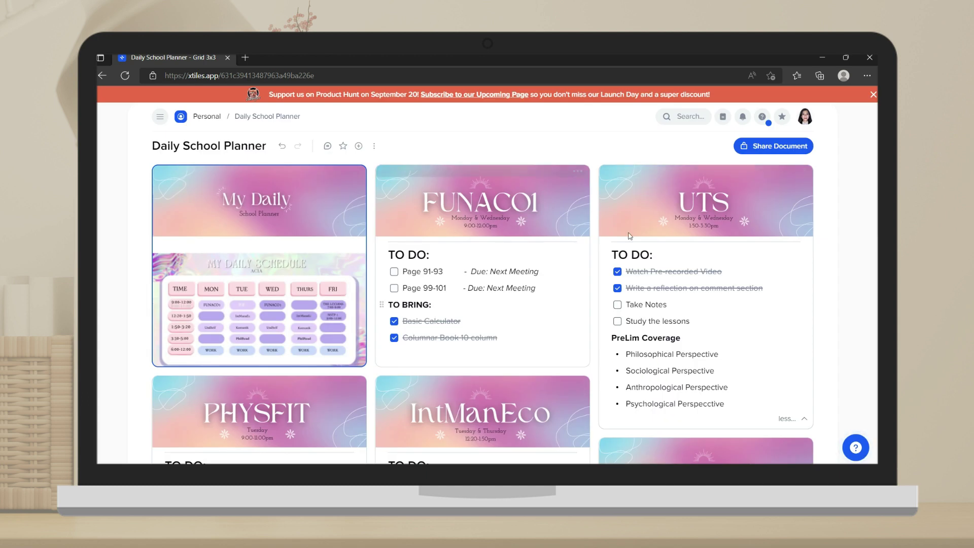
click(801, 171)
mouse_move(717, 307)
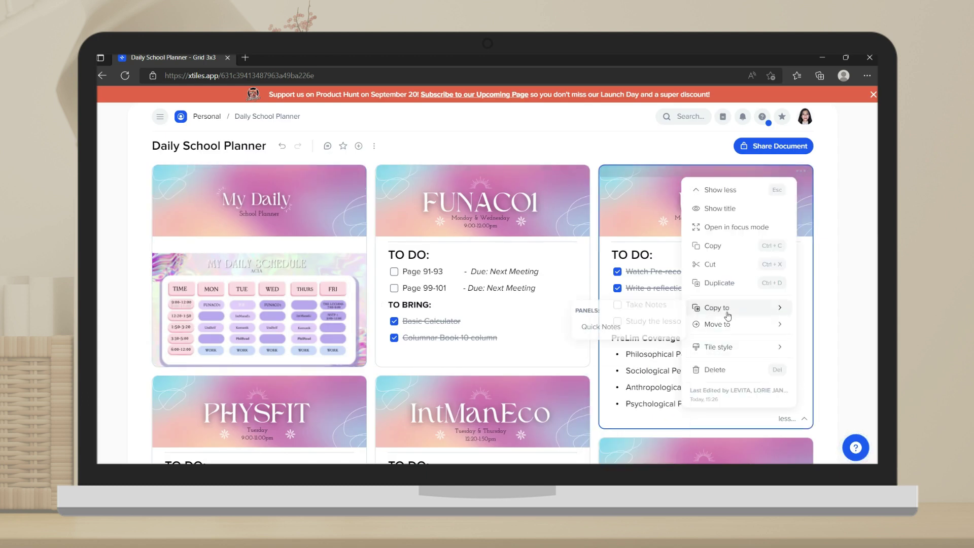
- Export the Daily School Planner to PDF and open daily_school_planner.pdf from Downloads
click(374, 145)
mouse_move(415, 202)
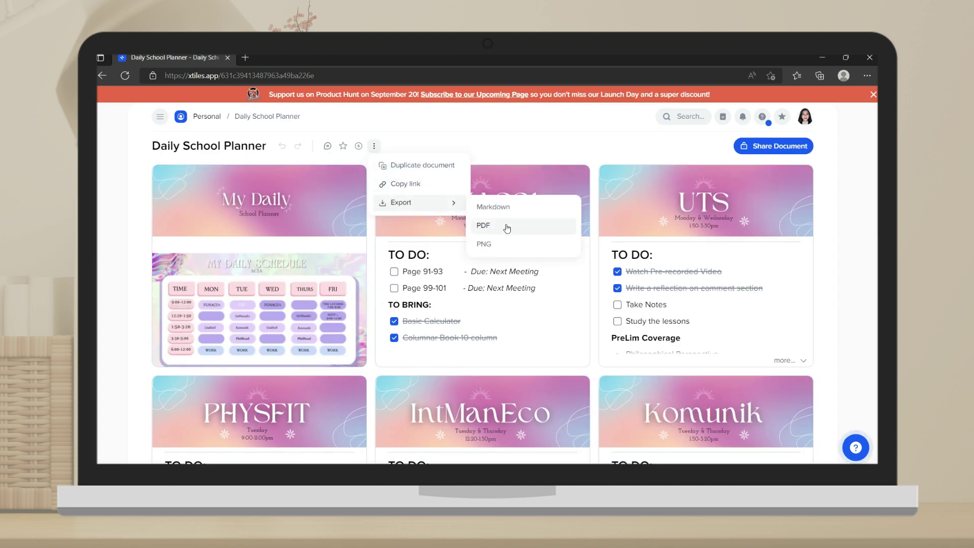
click(508, 228)
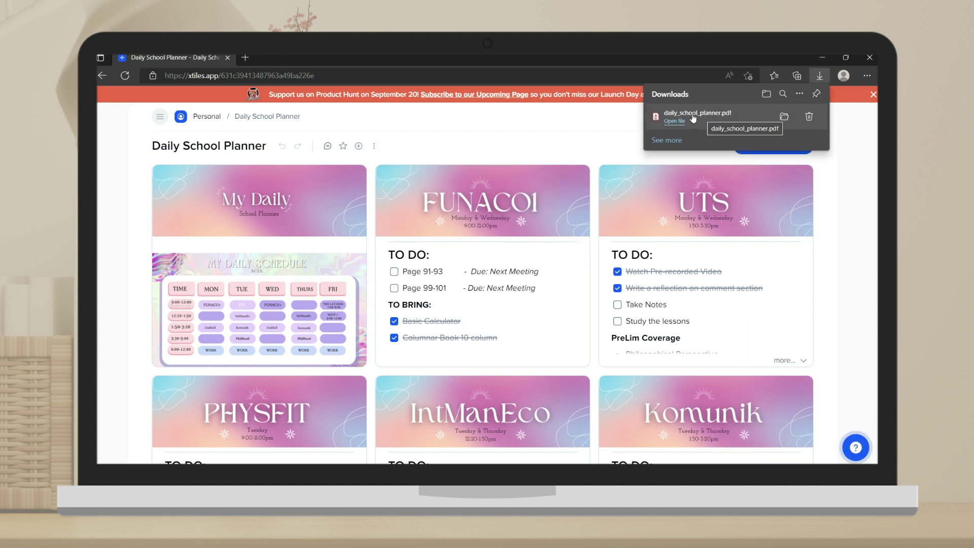
click(694, 118)
scroll(343, 300, down, 5)
scroll(343, 300, down, 5)
scroll(343, 300, up, 5)
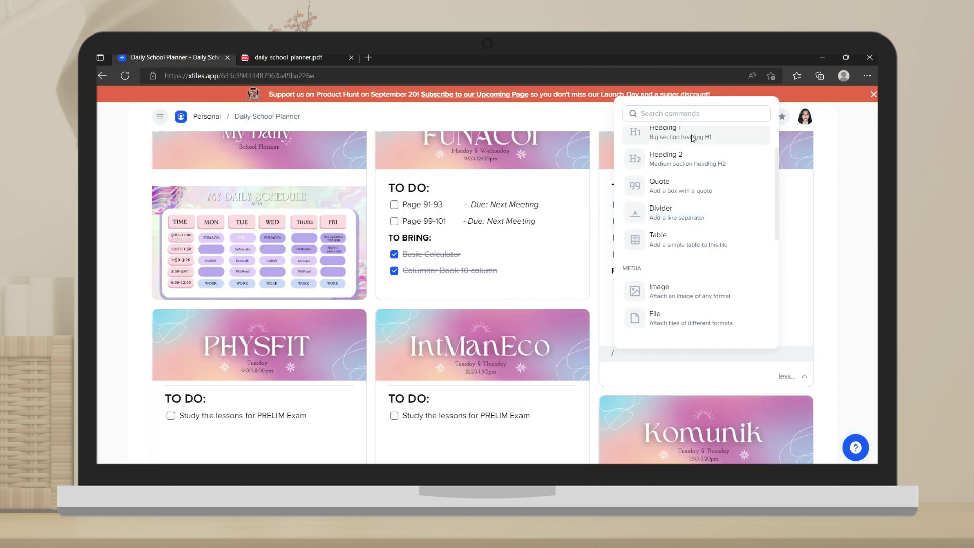
- Write a Notes heading in the UTS tile and convert it into a sub-page
click(670, 135)
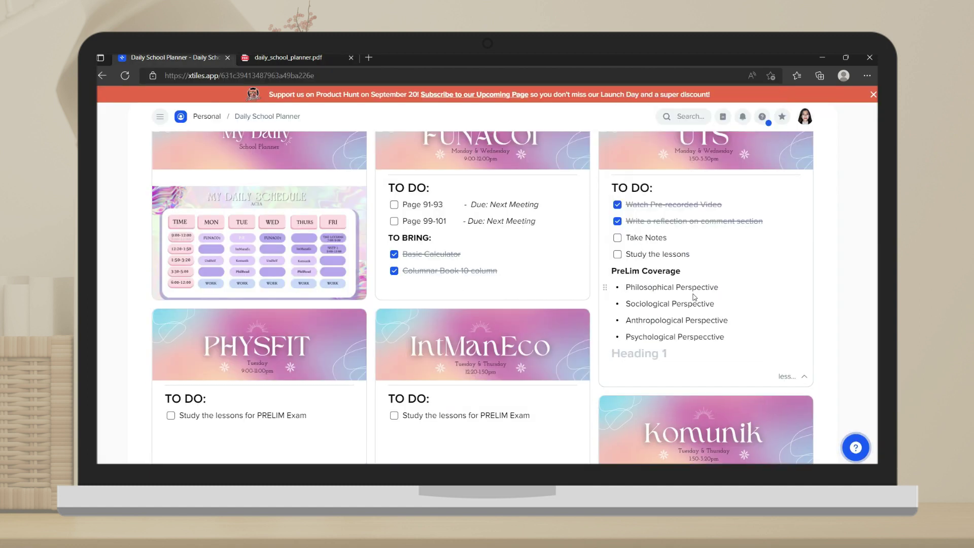
text(Notes)
click(605, 353)
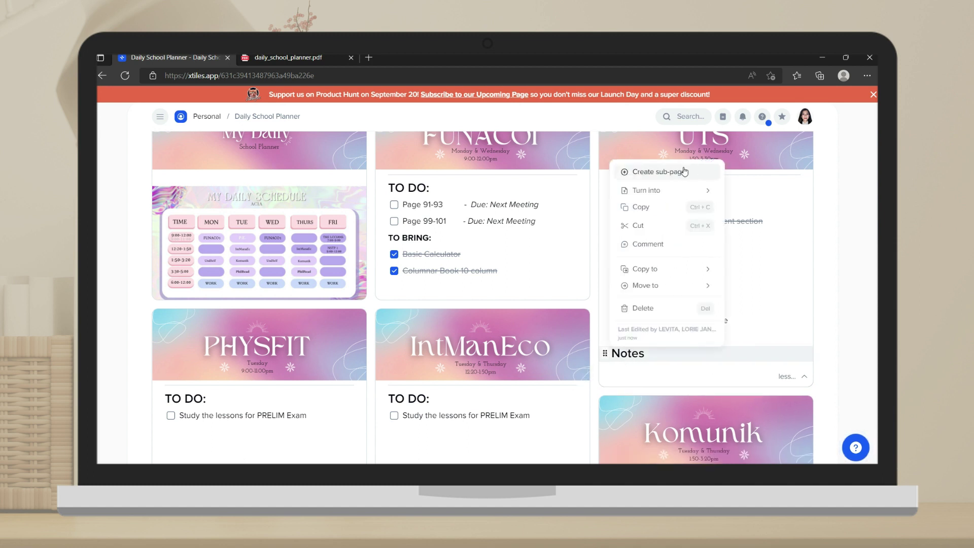
click(701, 174)
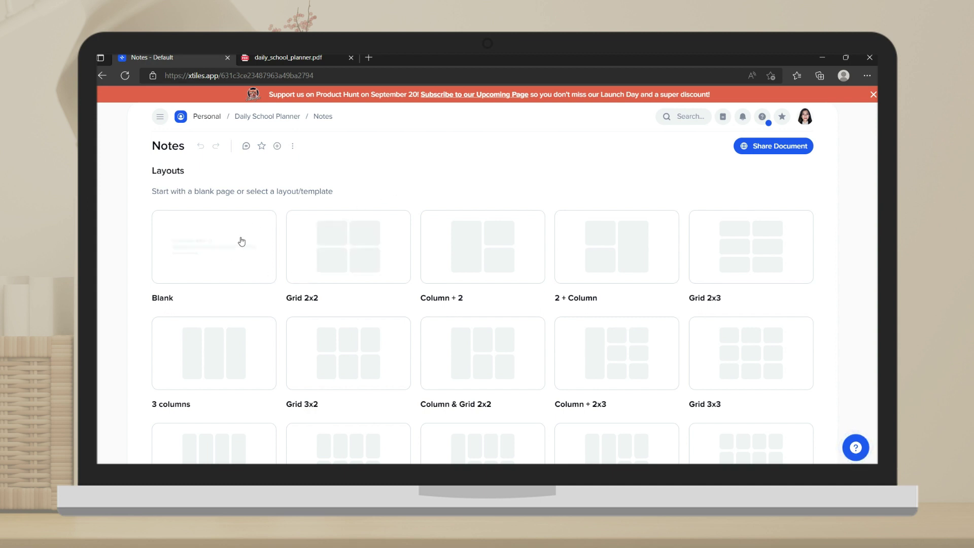
scroll(241, 241, down, 2)
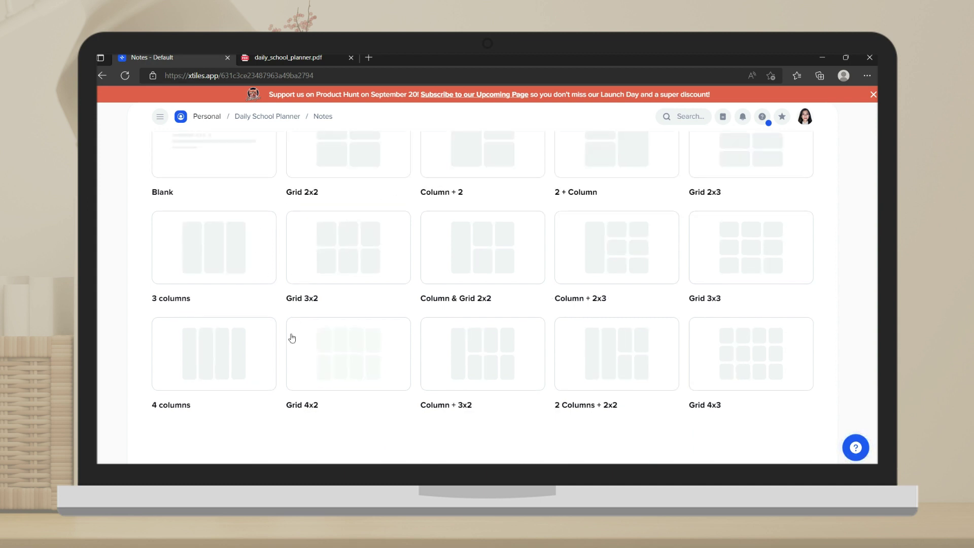
scroll(291, 337, up, 2)
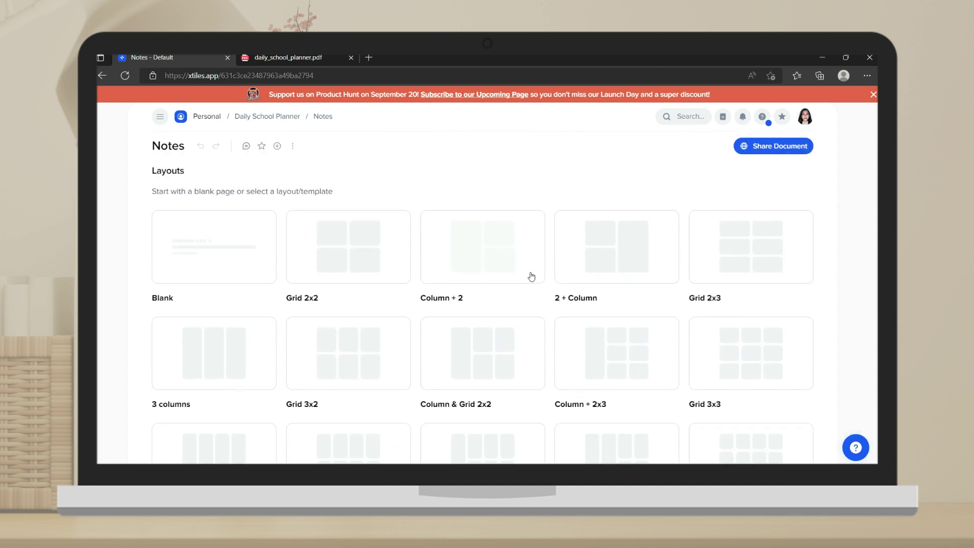
- Apply the Column + 2 layout and delete the two right-hand tiles
click(478, 273)
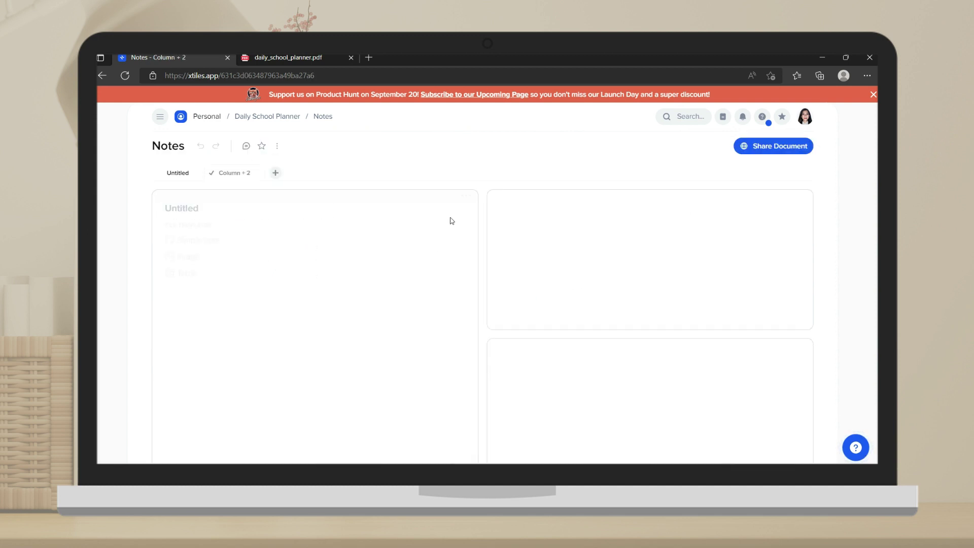
click(196, 174)
click(320, 217)
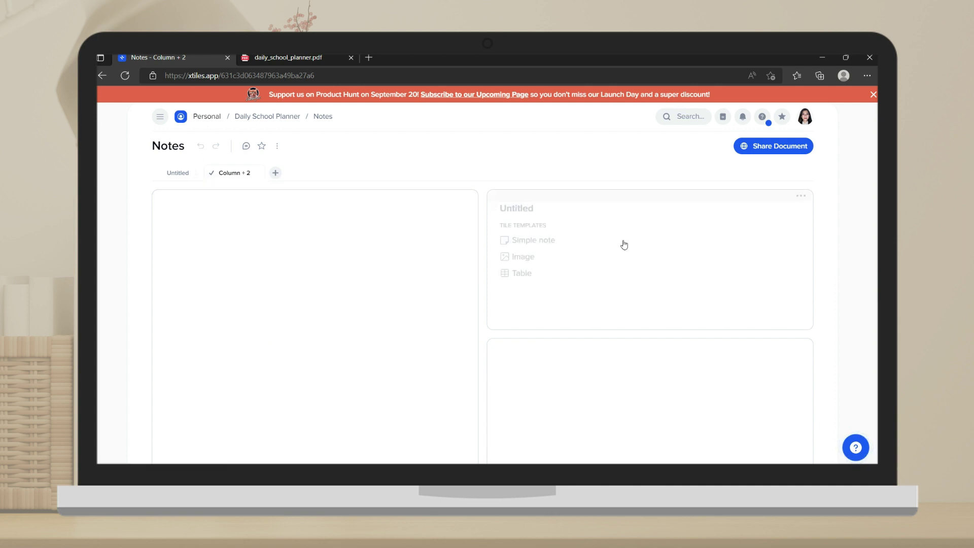
click(806, 195)
click(756, 372)
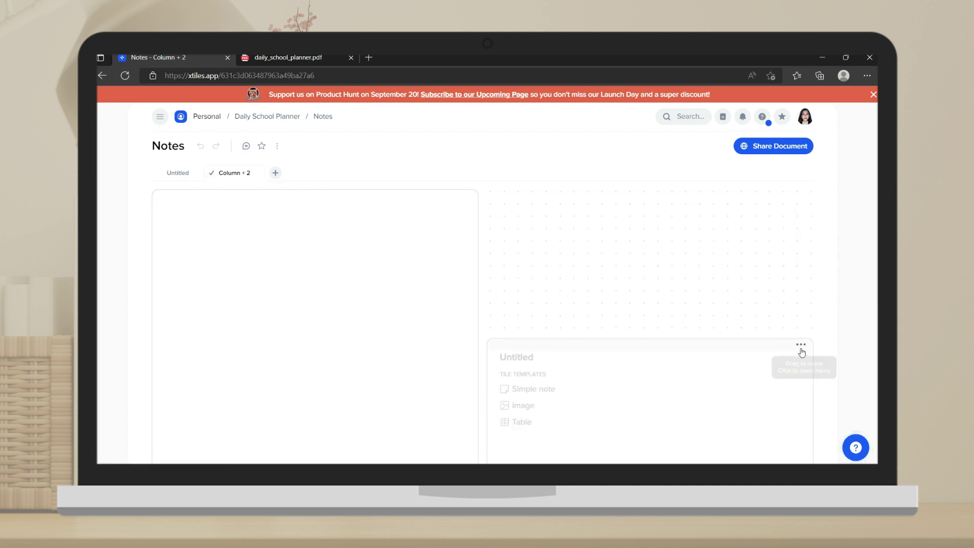
click(801, 344)
click(756, 299)
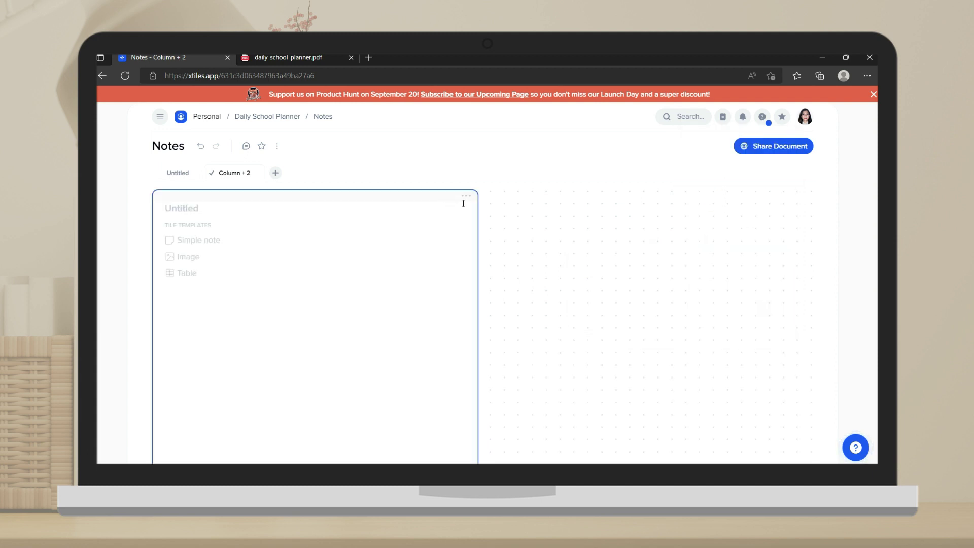
click(485, 278)
- Make the left tile a Simple note and begin inserting an image into its body
click(162, 200)
click(199, 219)
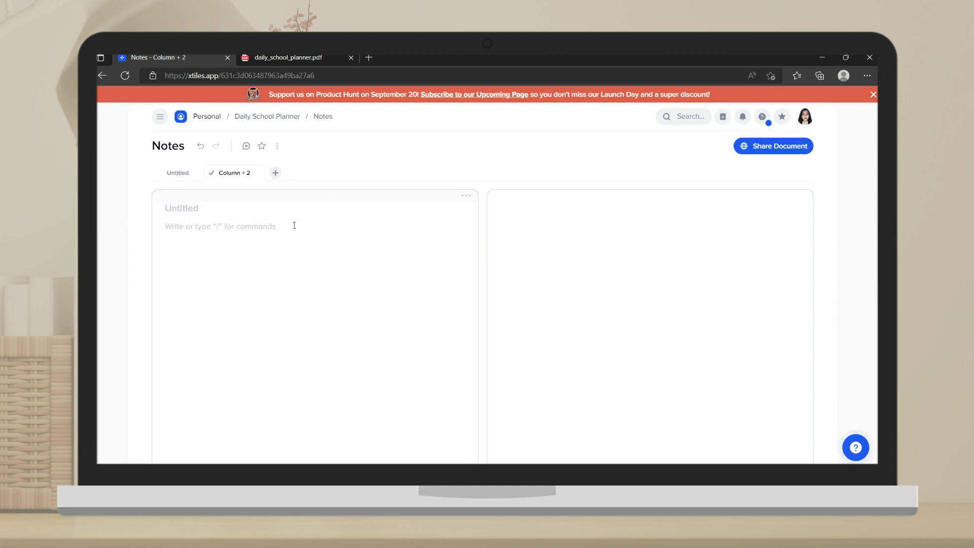
click(278, 212)
click(254, 232)
text(/)
scroll(270, 377, down, 2)
click(259, 390)
key(Escape)
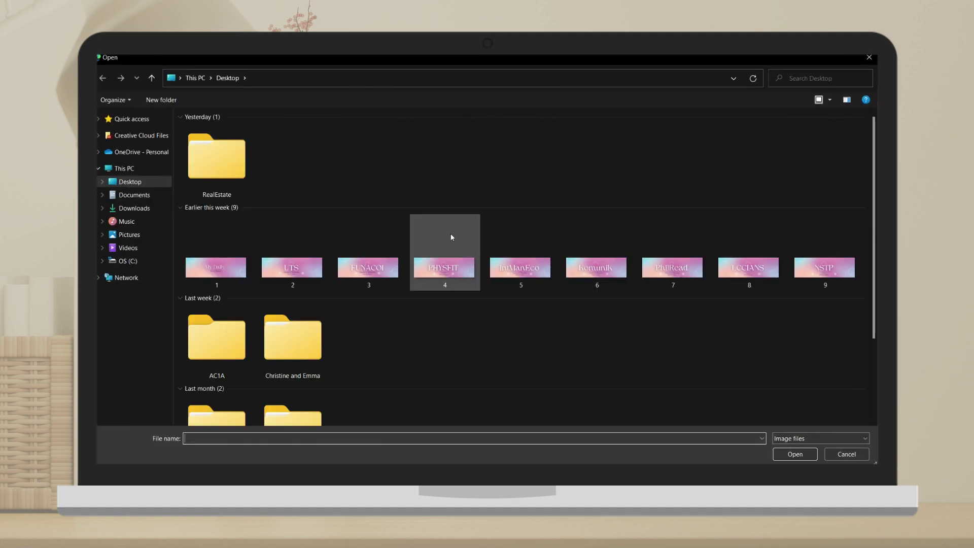
- Insert the UTS cover image and paste the first perspectives into the Lessons list
double_click(292, 258)
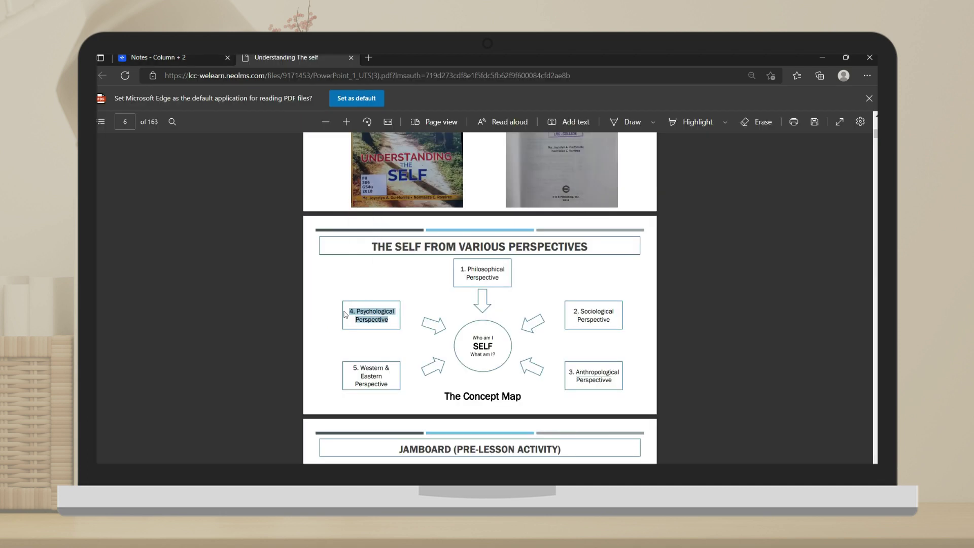
text(4. Psychological Perspective)
key(Return)
right_click(389, 383)
click(426, 320)
key(ctrl+Tab)
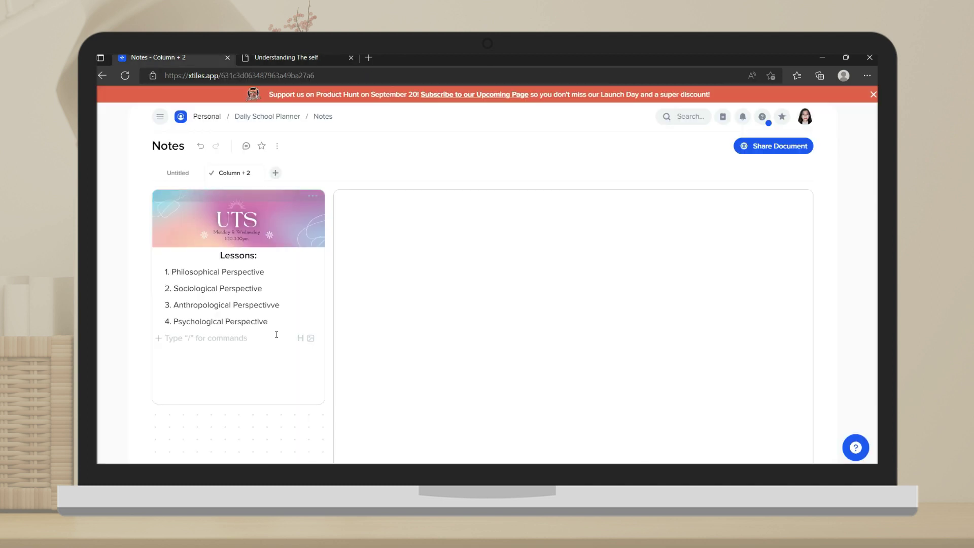
text(4. Psychological Perspective)
- Clear the duplicated fifth line and paste Western & Eastern Perspective from the PDF
click(175, 337)
key(BackSpace)
key(BackSpace)
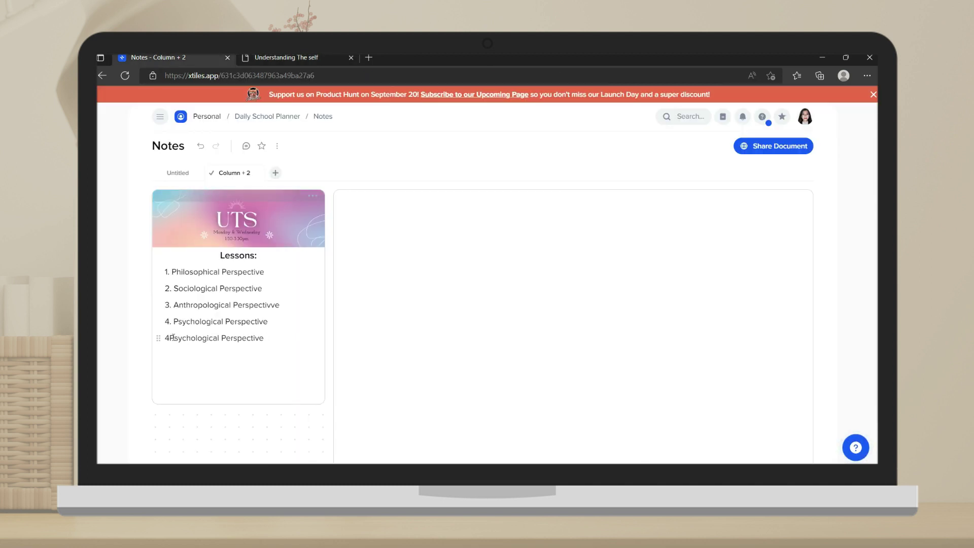
key(ctrl+a)
key(BackSpace)
key(ctrl+Tab)
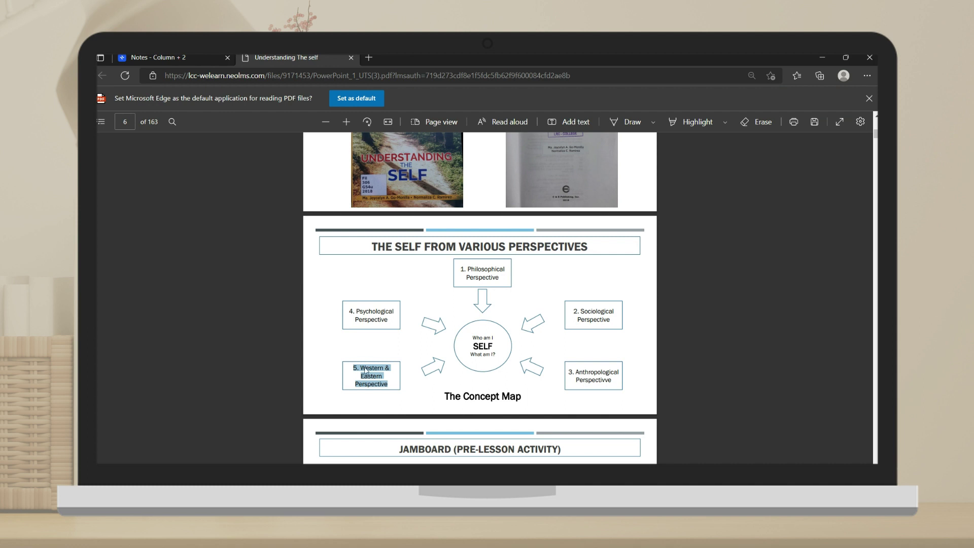
right_click(365, 382)
click(456, 185)
key(ctrl+Tab)
text(5. Western & Eastern Perspective)
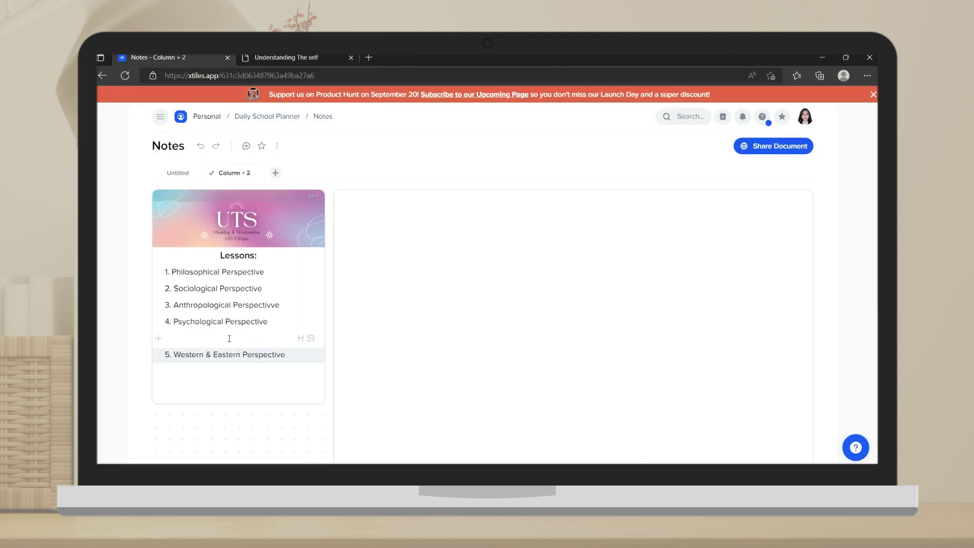
- Remove the stray blank line so the Lessons list ends at item 5
click(190, 341)
key(ctrl+z)
text(Western & Eastern Perspective)
key(Return)
click(233, 404)
click(311, 197)
mouse_move(369, 353)
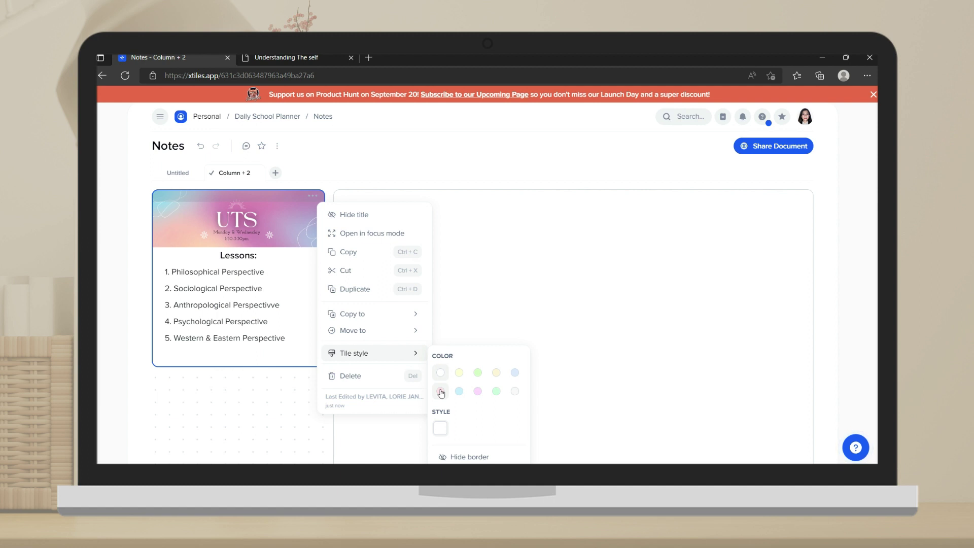
- Set the UTS tile's colour to pink
click(440, 393)
click(448, 318)
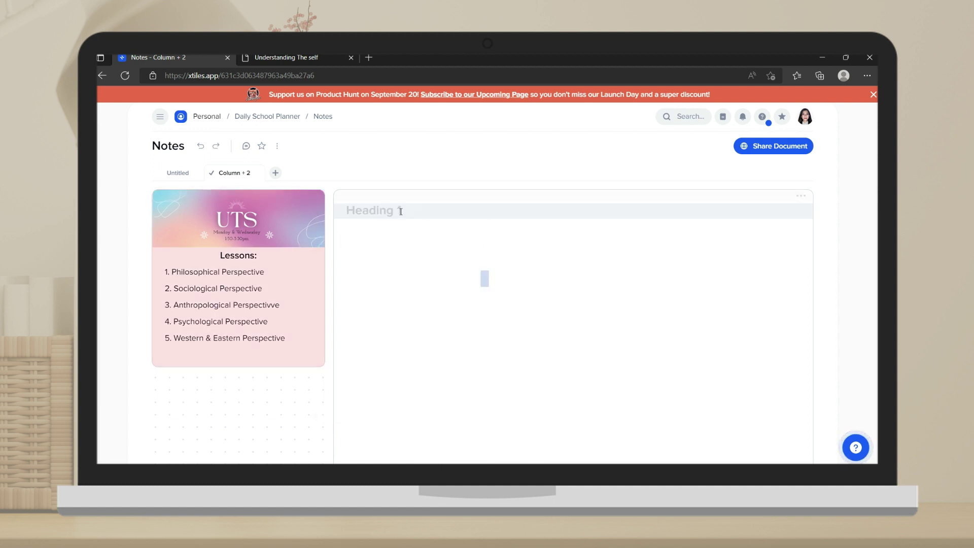
click(174, 271)
- Add a centred, italic Philosophical Perspective heading to the right tile
click(452, 207)
text(Philosophical Perspective)
drag(493, 210, 331, 206)
click(445, 227)
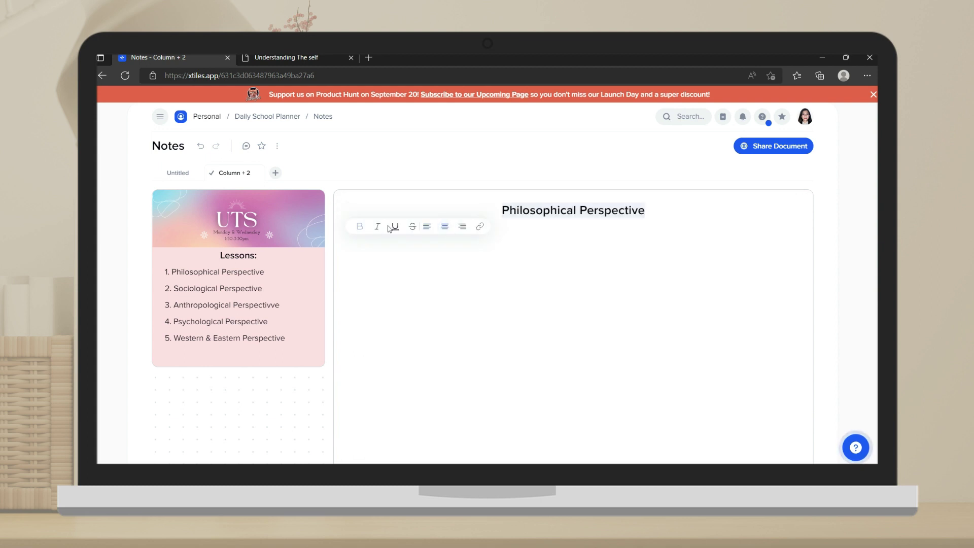
click(394, 226)
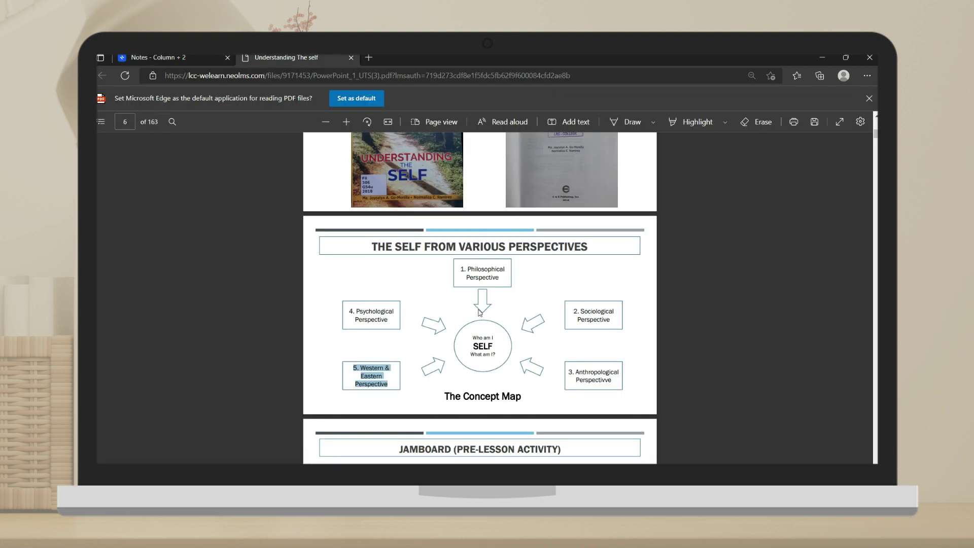
scroll(390, 367, down, 3)
scroll(390, 366, down, 4)
scroll(415, 305, down, 3)
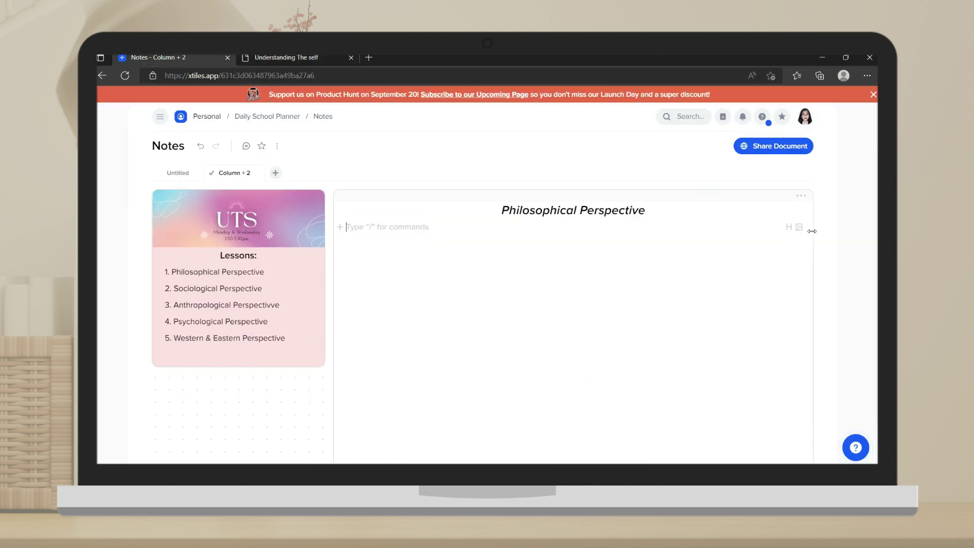
- Narrow the heading tile to half width, duplicate it, and widen the copy
drag(812, 231, 561, 251)
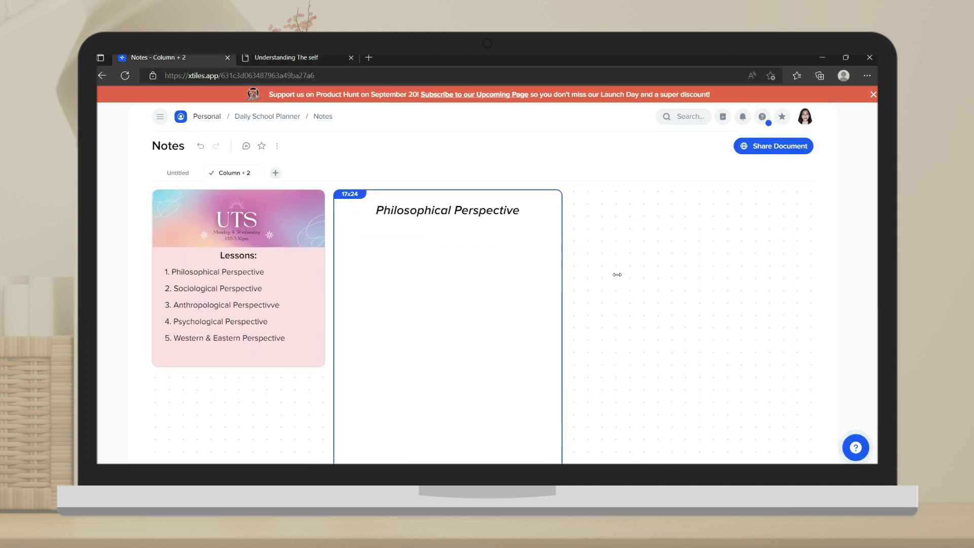
click(549, 196)
click(592, 292)
drag(800, 231, 813, 231)
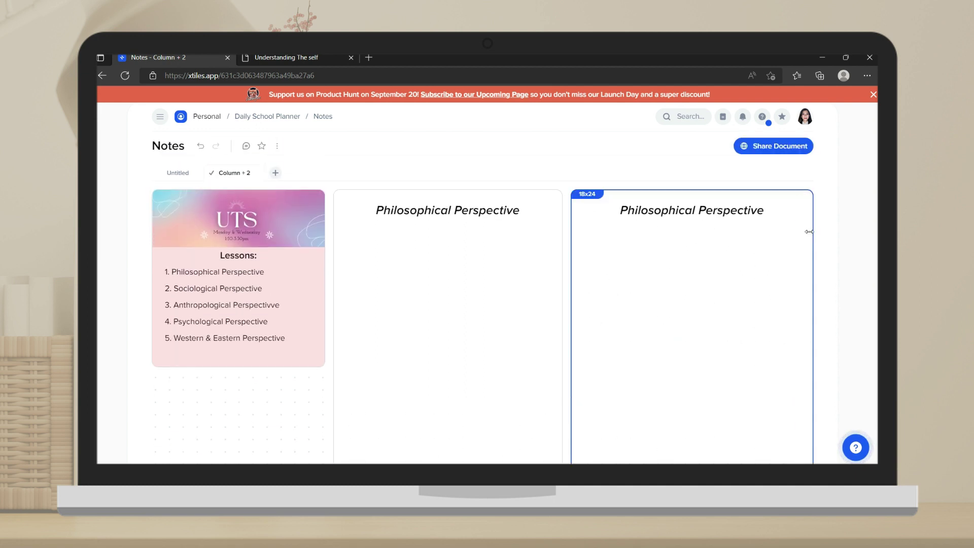
click(563, 264)
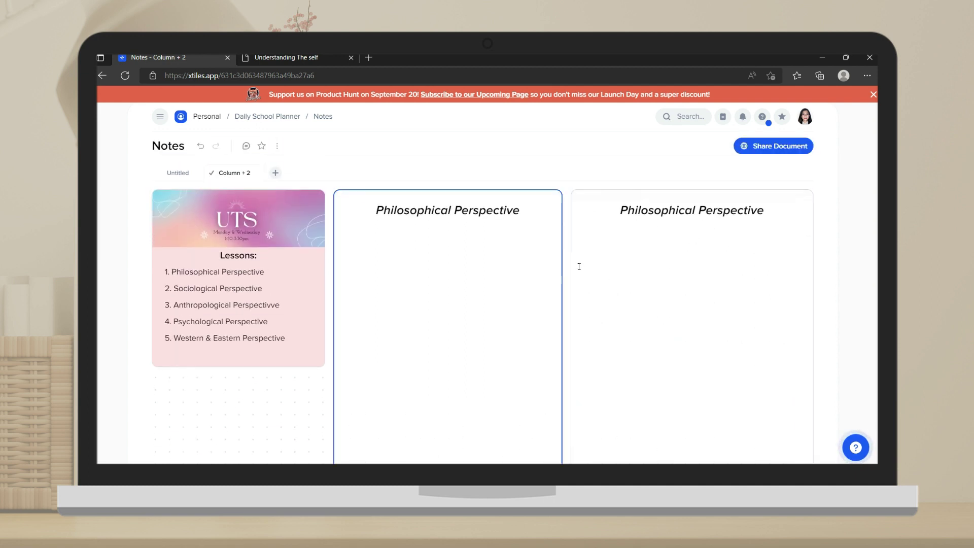
- Widen the middle tile and paste the philosophy definition as three bullet points
drag(336, 282, 321, 282)
click(350, 227)
text(Philosophical Perspective)
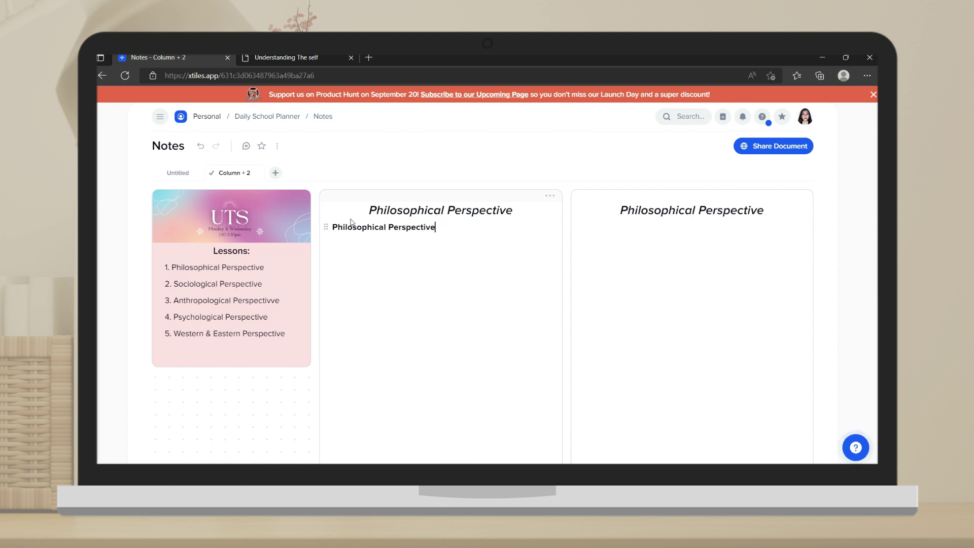
key(Return)
text(Philosophy means “love of wisdom” Employs the inquisitive mind to discover the ultimate causes, reasons and principles of everything. Philosophy goes beyond scientific investigation by exploring all areas of knowledge such as religion, psychology, politics, physics, and even medicine)
key(Return)
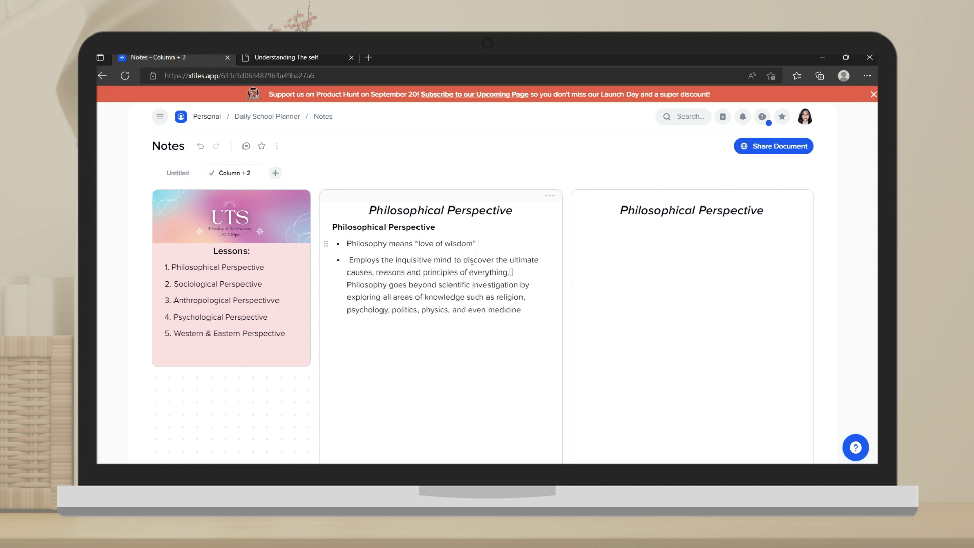
key(Return)
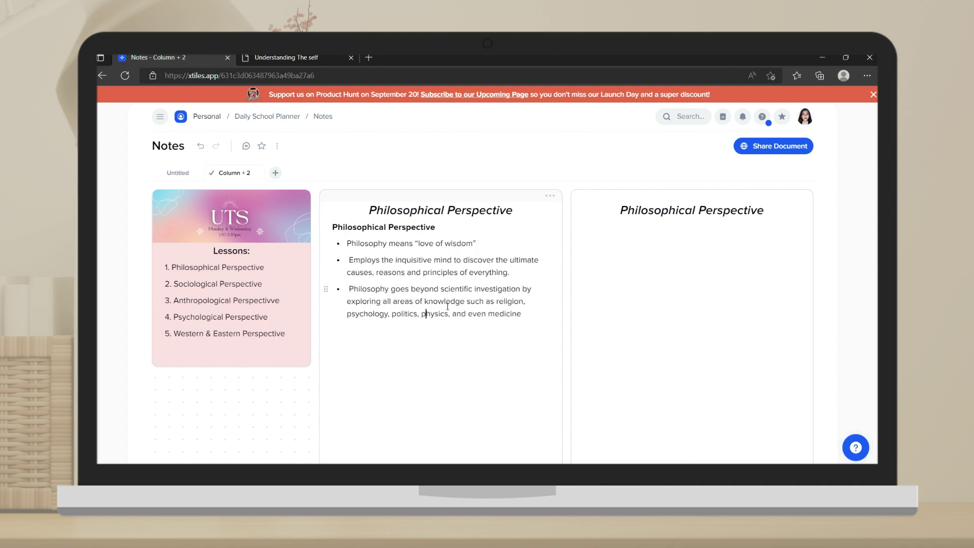
key(BackSpace)
click(350, 290)
key(BackSpace)
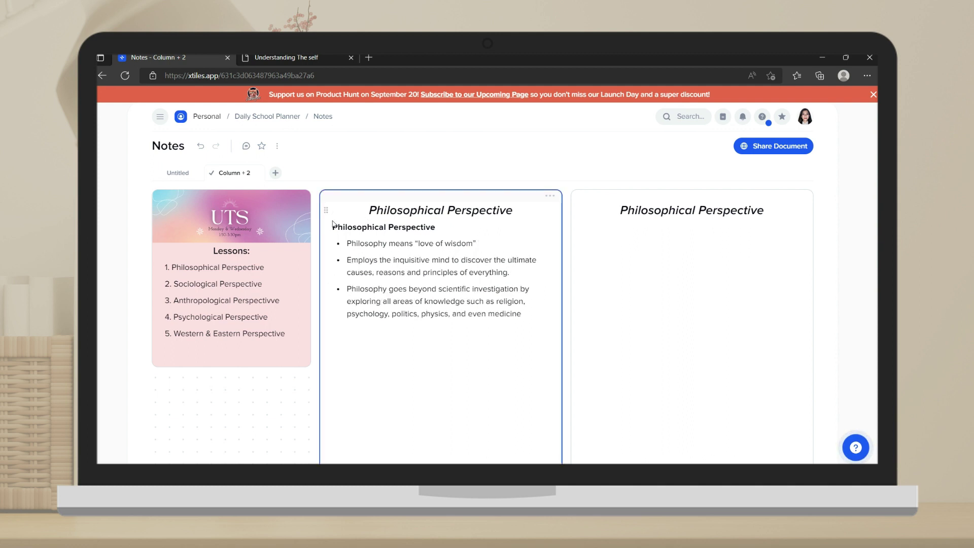
- Turn the Philosophical Perspective subheading into a blue banner
click(326, 227)
mouse_move(379, 265)
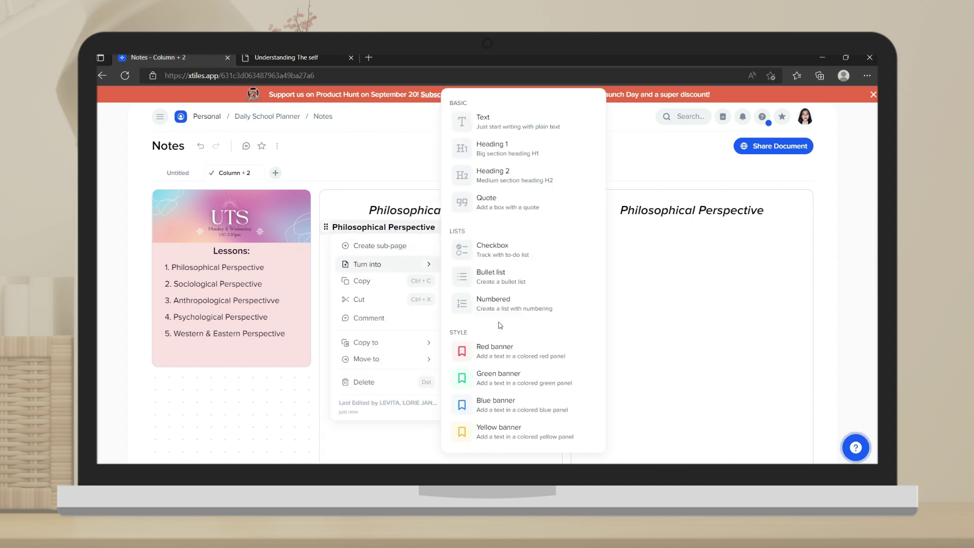
click(510, 407)
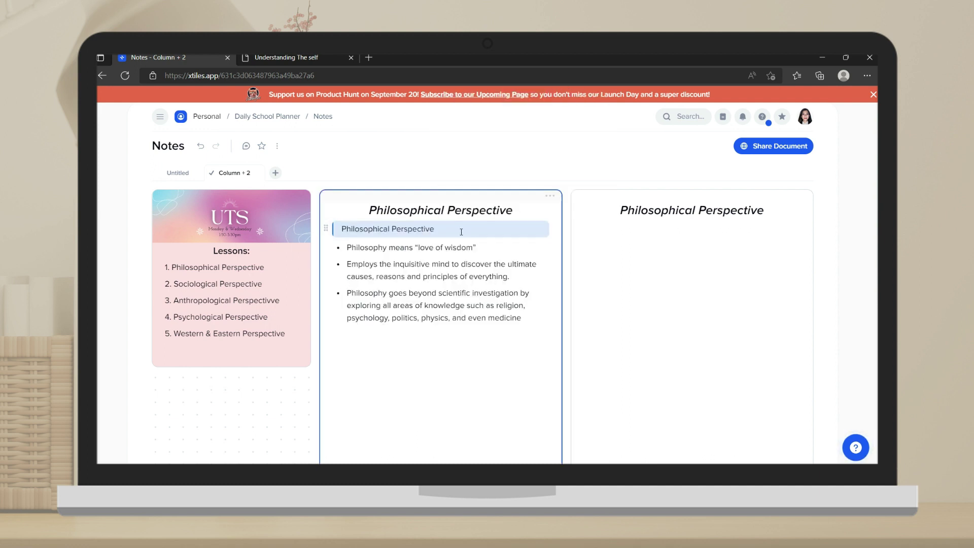
click(326, 229)
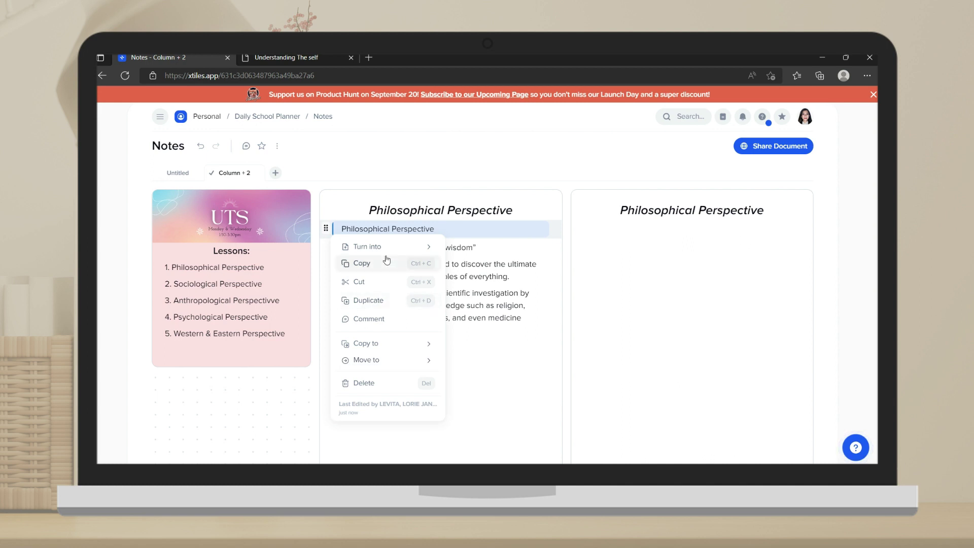
click(612, 260)
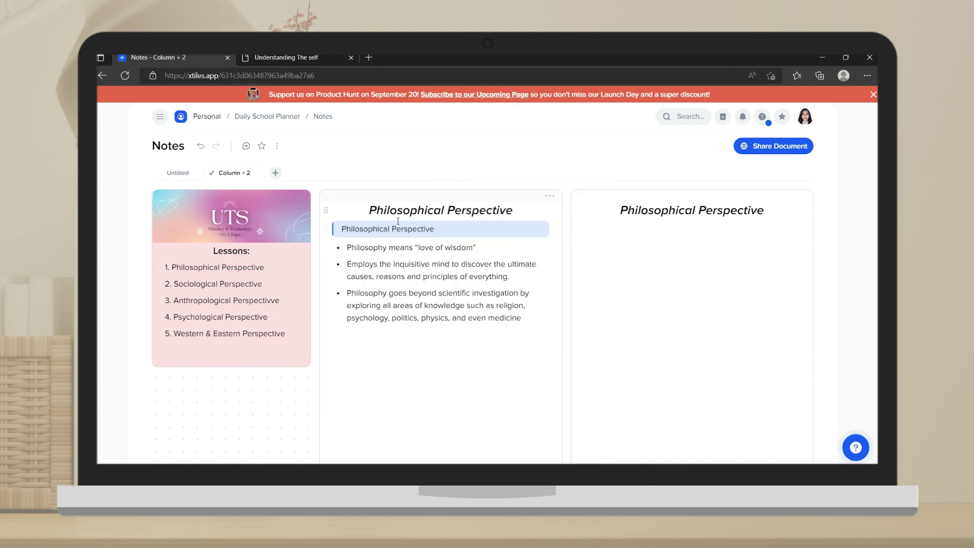
- Give the Philosophical Perspective tile a white background with a pink-red accent
click(328, 228)
click(449, 233)
click(550, 196)
mouse_move(609, 353)
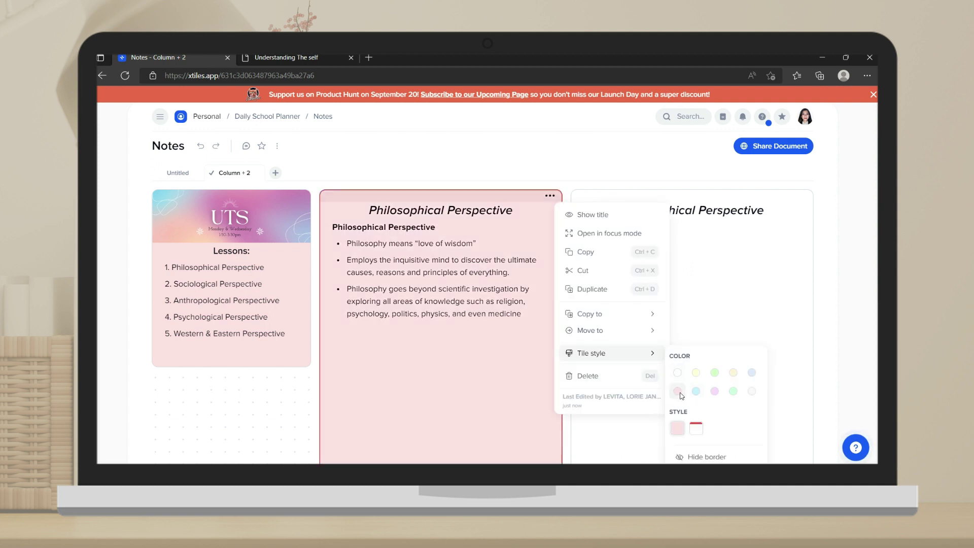
click(751, 373)
click(751, 391)
click(723, 244)
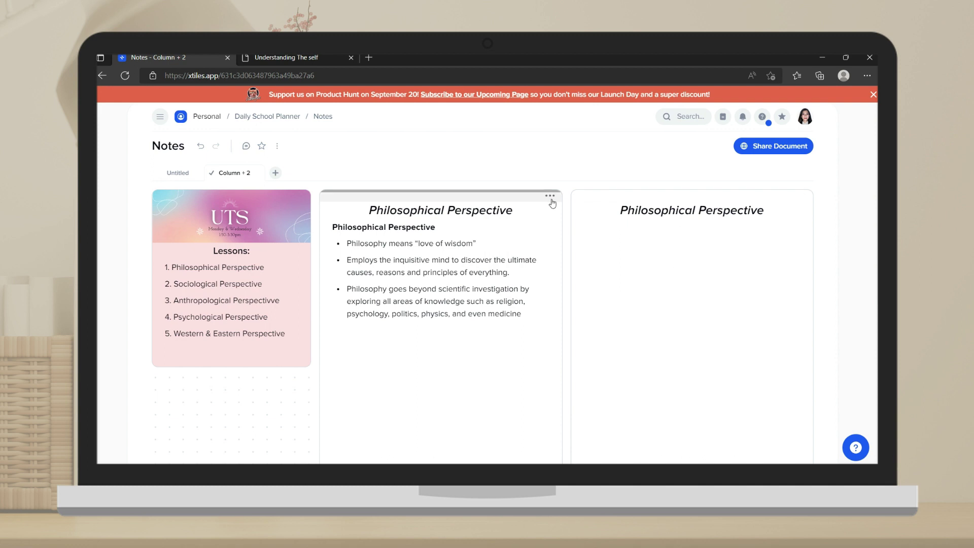
click(550, 196)
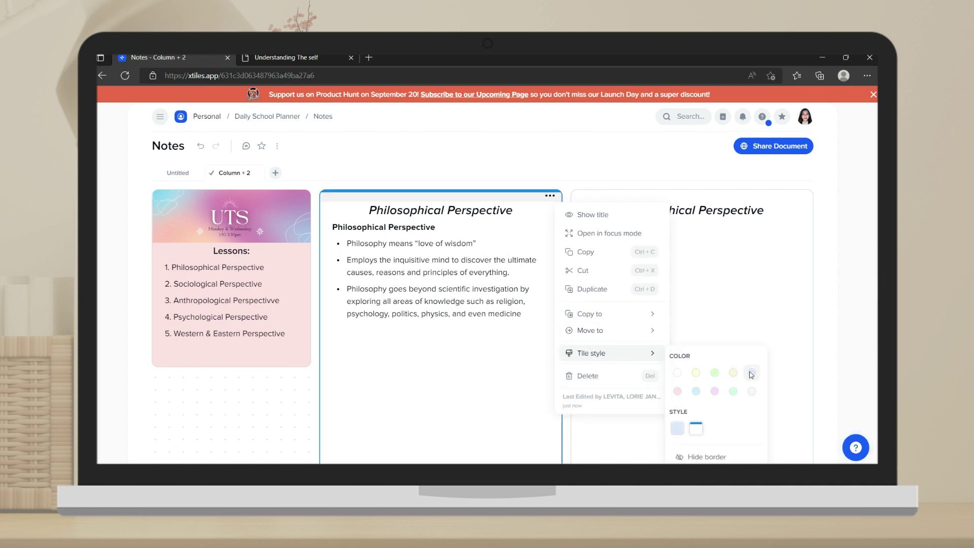
click(677, 391)
click(703, 329)
- Duplicate the tile and move the empty right tile into the middle column
click(550, 196)
click(587, 289)
scroll(466, 263, up, 1)
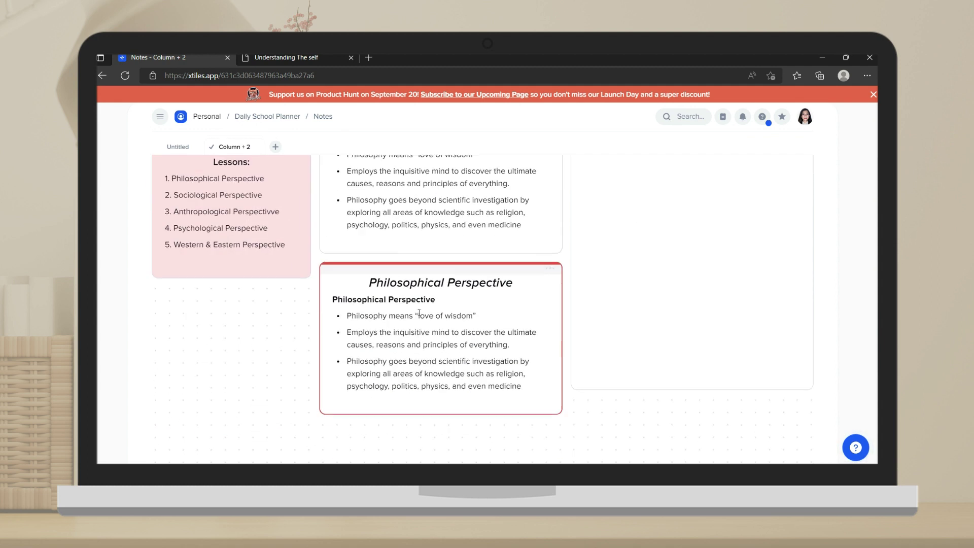
click(676, 384)
scroll(664, 256, up, 1)
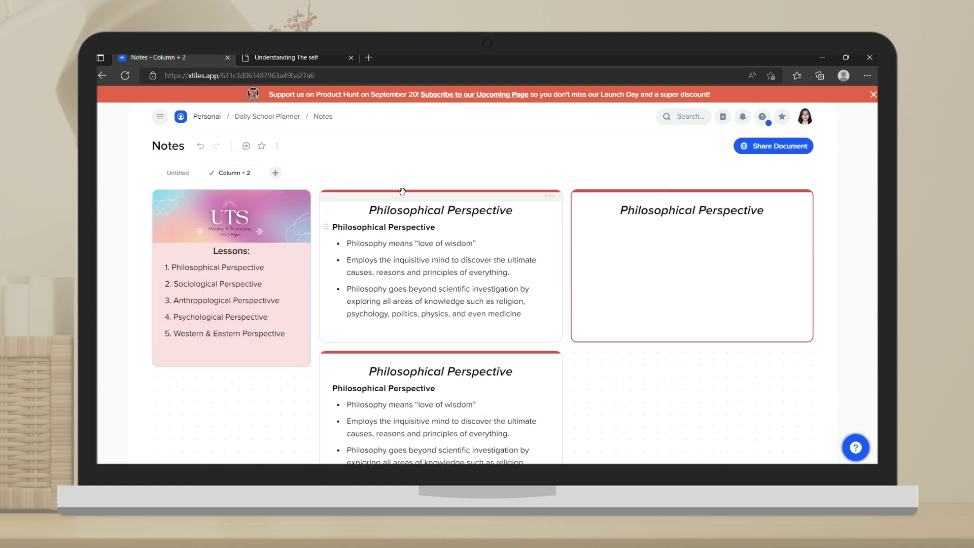
mouse_move(609, 192)
mouse_down()
mouse_move(345, 190)
mouse_move(490, 191)
mouse_up()
drag(668, 188, 424, 192)
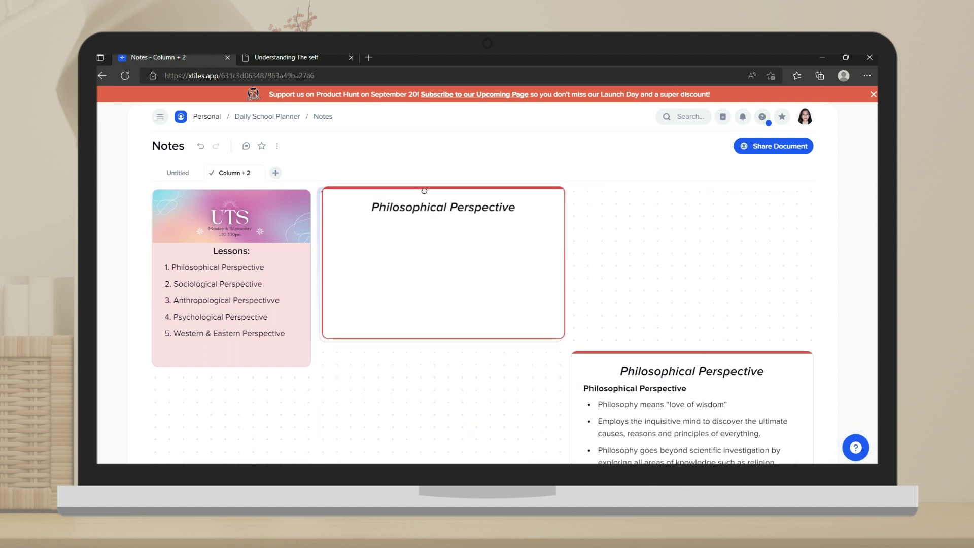
scroll(542, 368, down, 1)
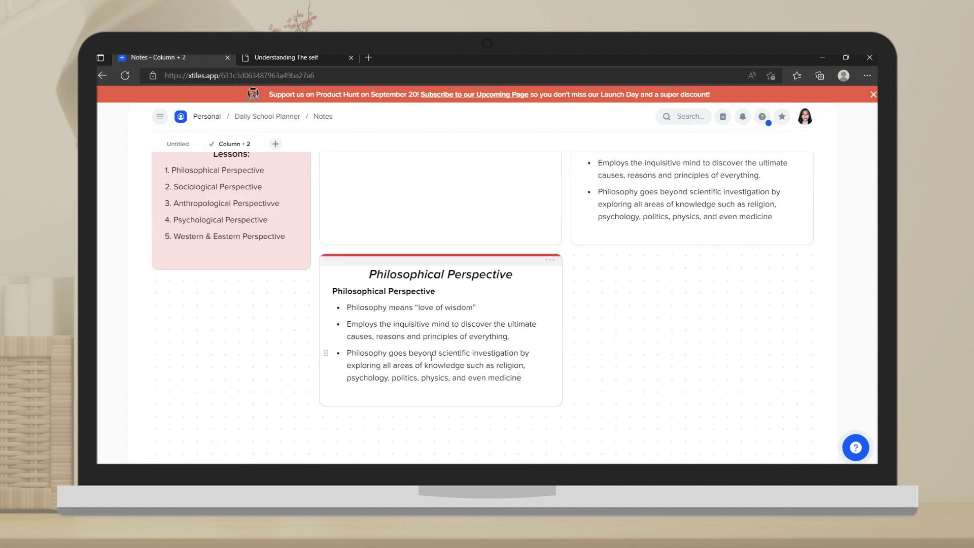
- Retitle the copied tile Socrates and paste in the Socrates notes from the PDF
click(503, 273)
triple_click(504, 274)
text(so)
key(BackSpace)
key(BackSpace)
text(socrates)
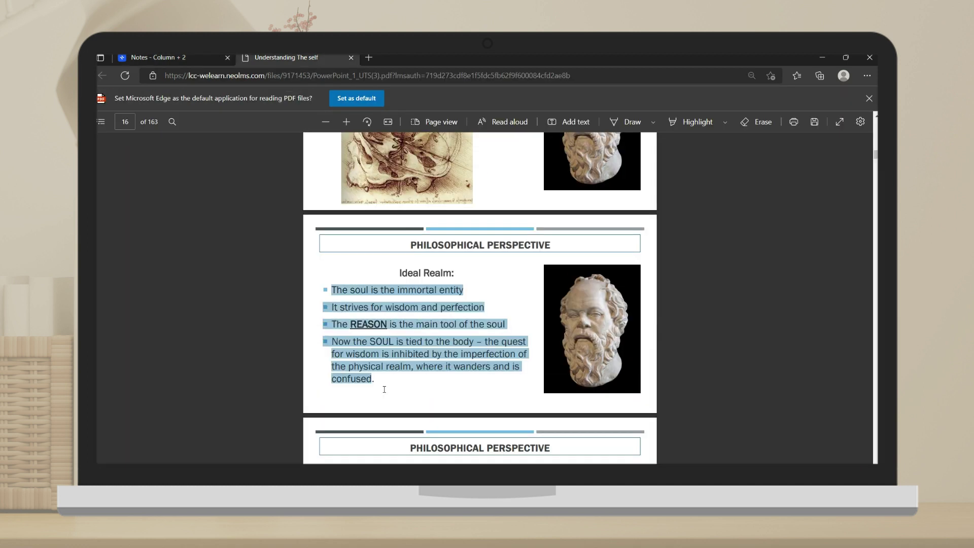
key(ctrl+Tab)
key(ctrl+v)
click(383, 336)
key(Return)
click(499, 354)
key(Return)
- Bold and italicise REASON and the immortal entity, bullet It strives, and bold perfection
double_click(379, 325)
key(ctrl+b)
key(ctrl+i)
drag(388, 296, 455, 295)
key(ctrl+b)
key(ctrl+i)
click(459, 296)
key(Return)
drag(391, 313, 418, 313)
key(ctrl+b)
double_click(457, 313)
key(ctrl+b)
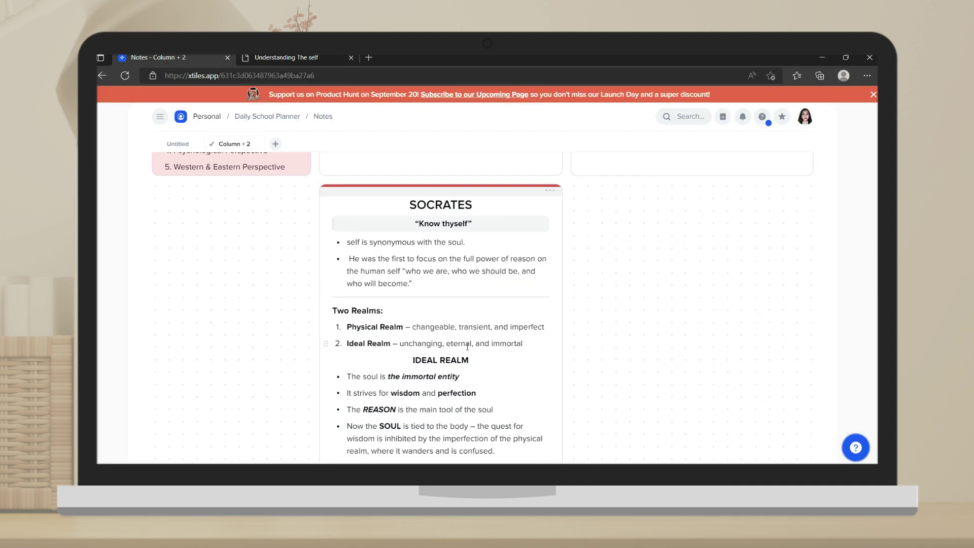
- Duplicate the Plato line in the philosophers list
triple_click(353, 262)
key(ctrl+d)
click(326, 254)
click(370, 309)
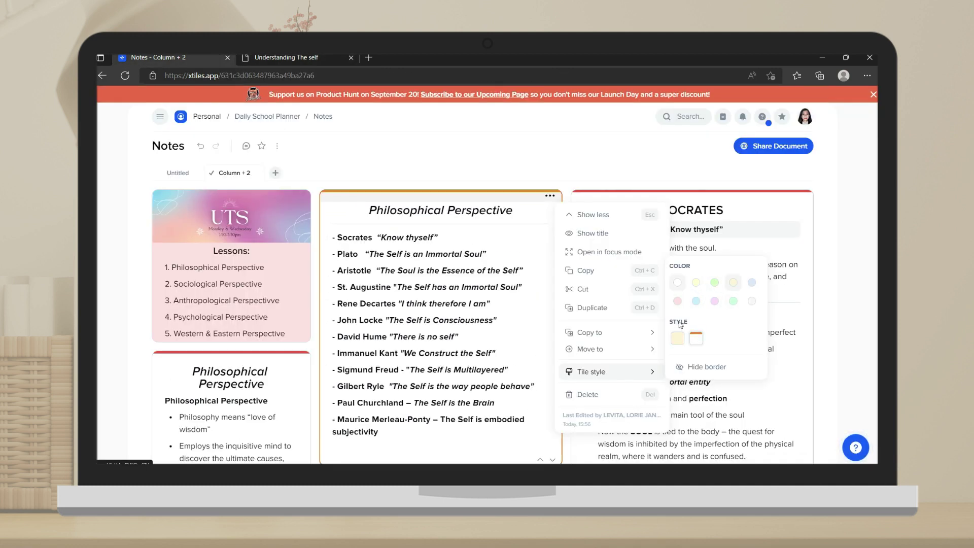
- Colour the philosophers list tile grey and the left tile light blue
click(754, 305)
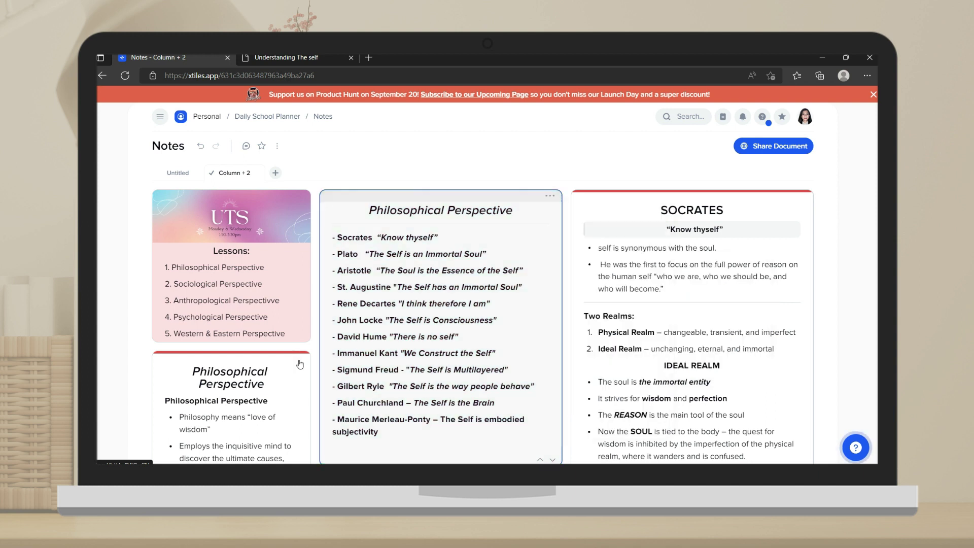
click(299, 362)
click(446, 331)
scroll(446, 330, down, 1)
click(298, 265)
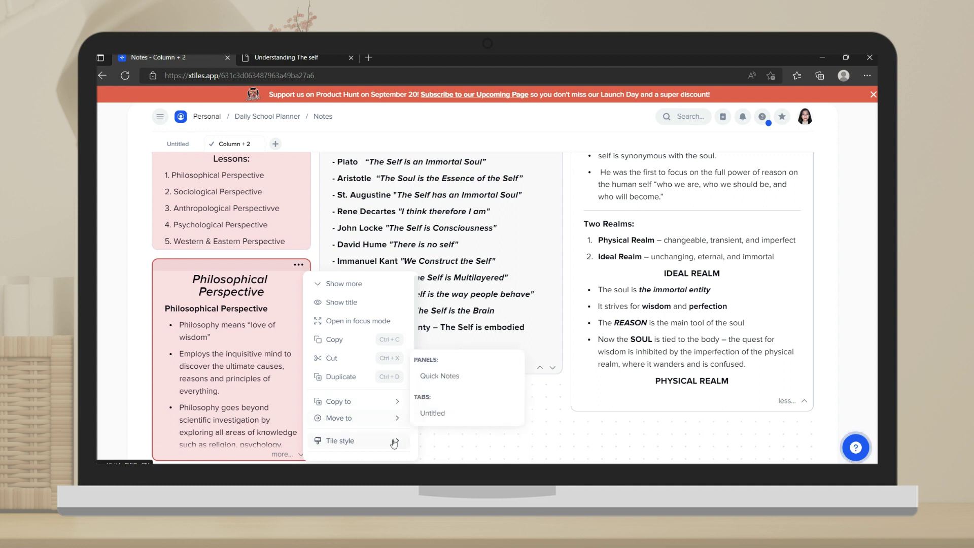
click(441, 370)
scroll(537, 314, down, 1)
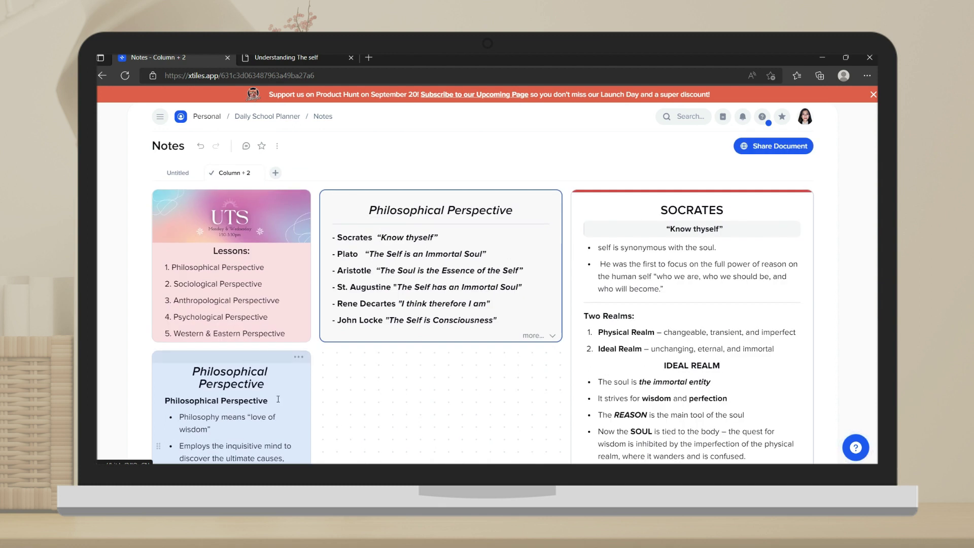
- Copy the Plato tile into the right column, rename it Aristotle, and select its quote
click(792, 341)
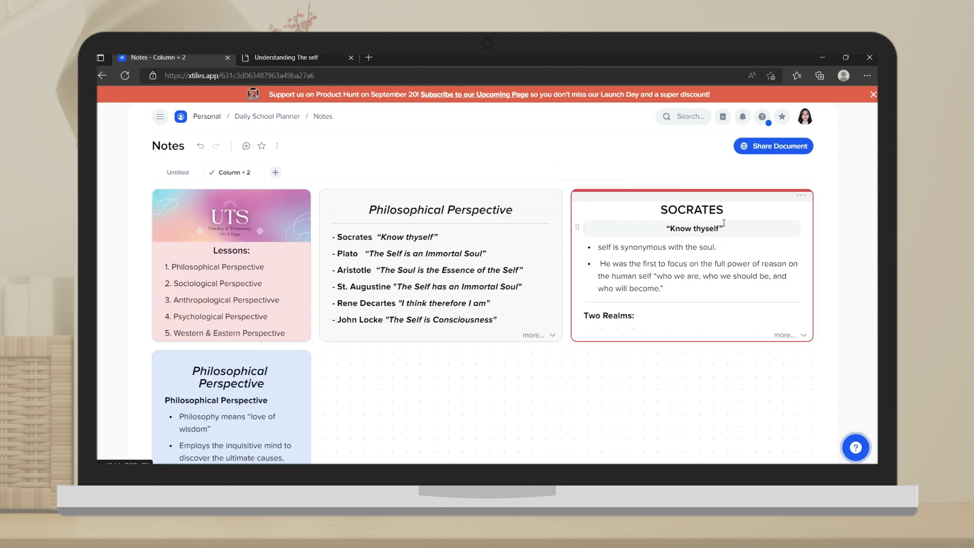
click(549, 196)
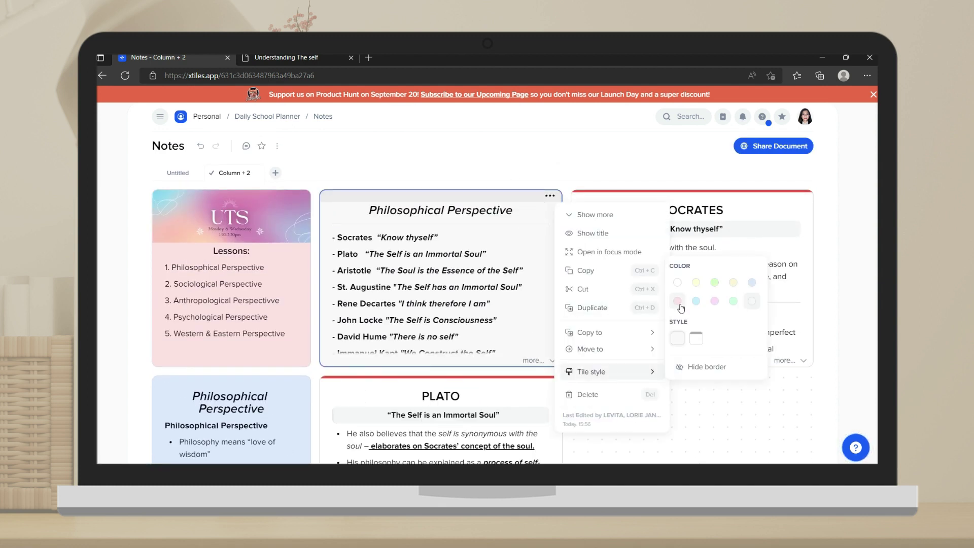
scroll(630, 364, down, 2)
scroll(629, 364, down, 1)
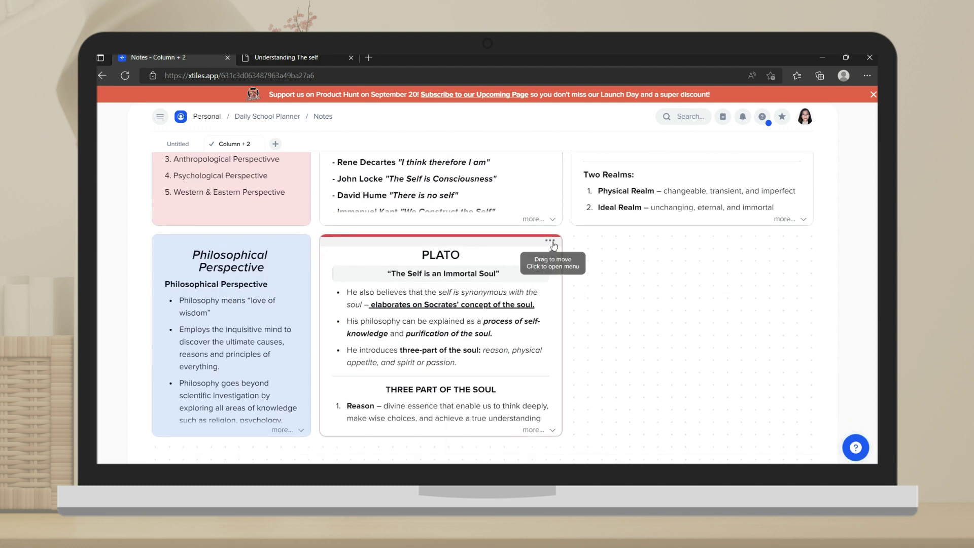
drag(554, 244, 664, 275)
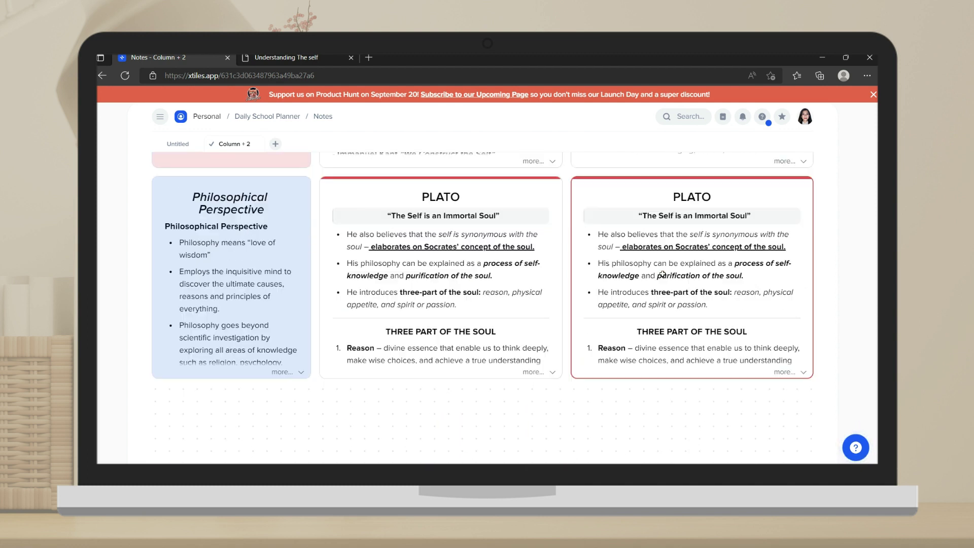
scroll(664, 276, up, 4)
triple_click(651, 380)
text(Aristotle)
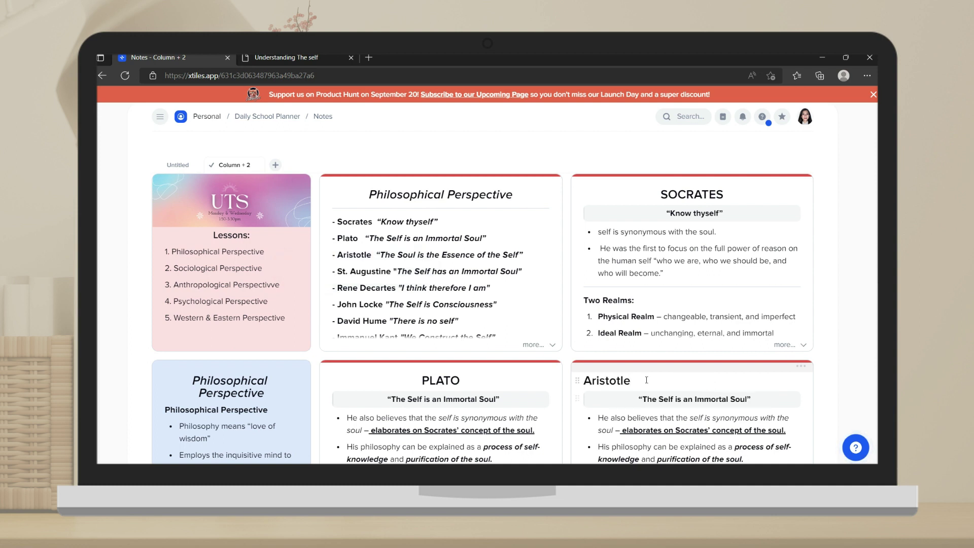
scroll(647, 342, down, 2)
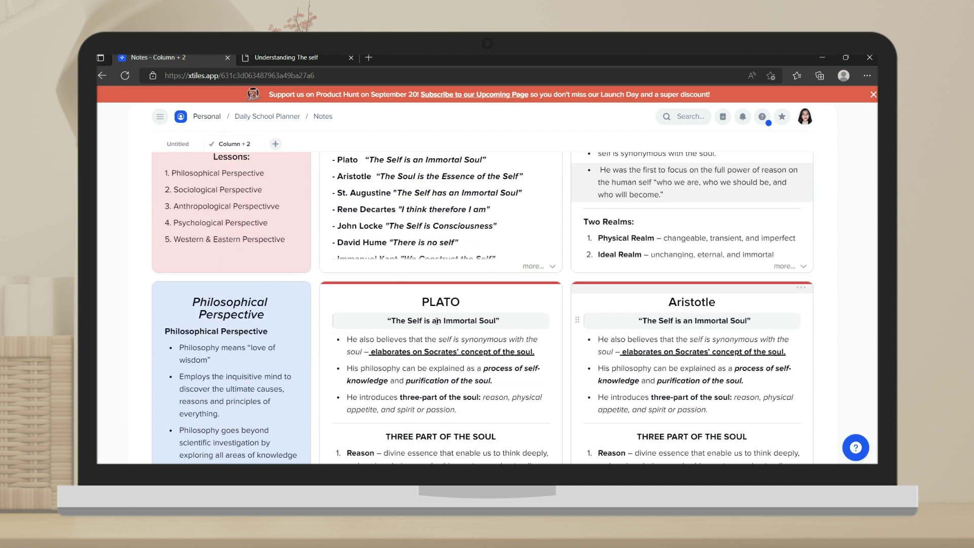
scroll(579, 289, up, 2)
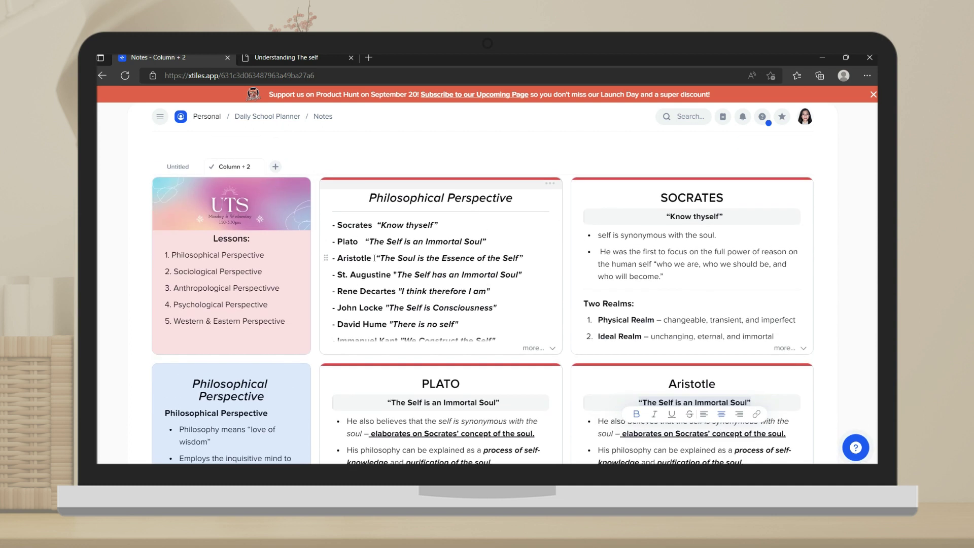
drag(376, 258, 528, 259)
drag(644, 403, 712, 398)
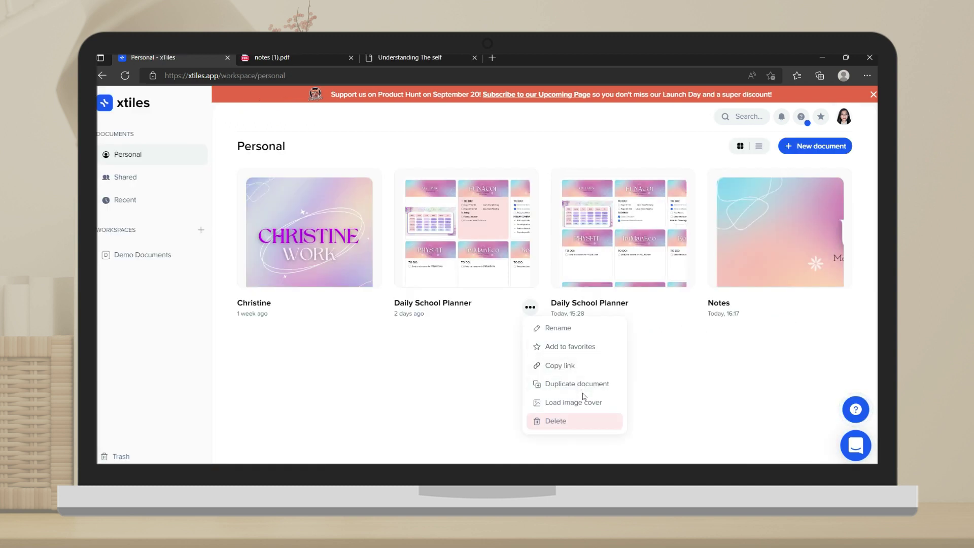
- Load a cover image for the older planner and rename Notes to UTS Notes
click(584, 403)
click(509, 343)
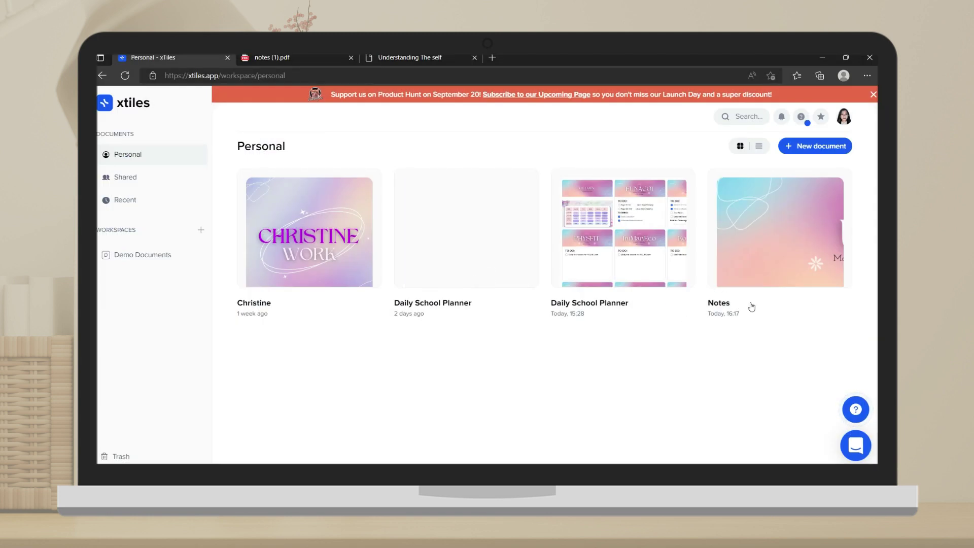
click(842, 307)
click(796, 323)
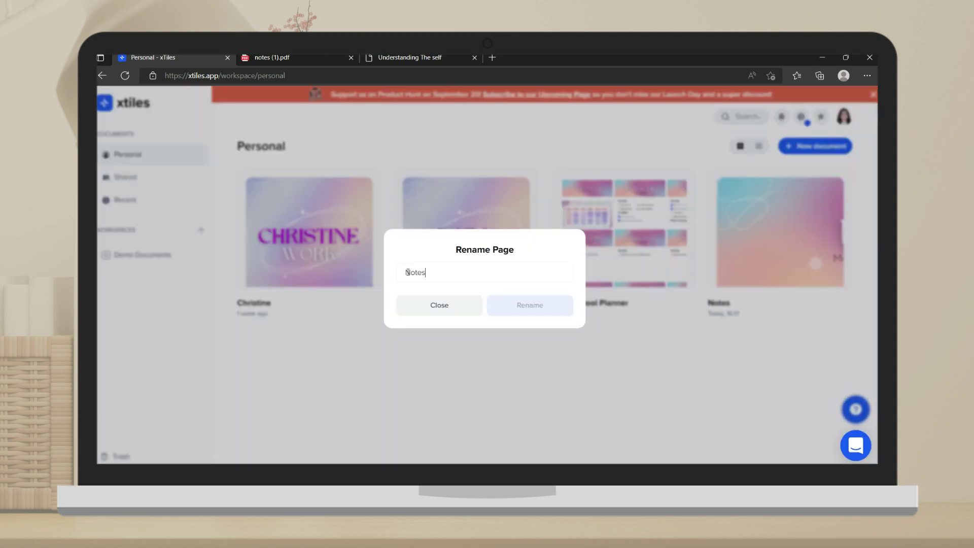
text(UTS)
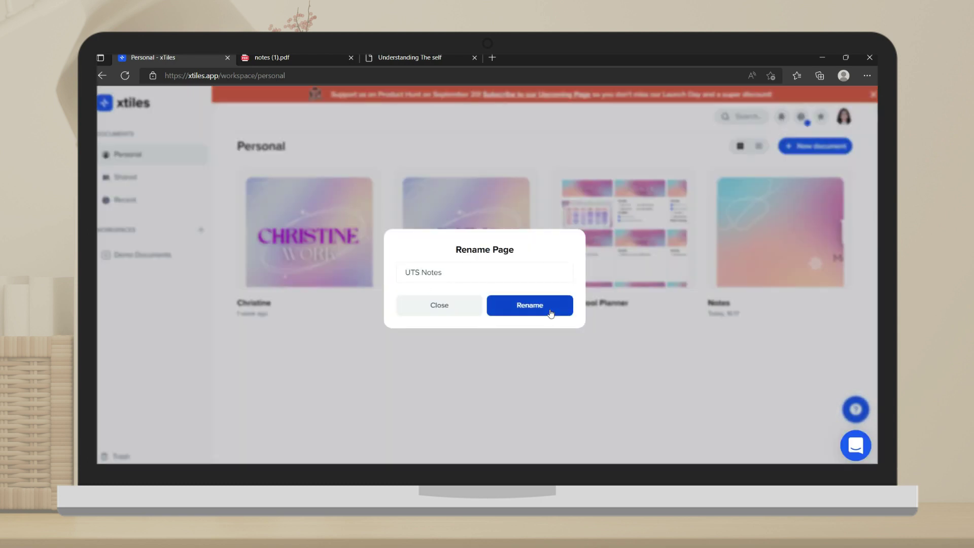
key(Return)
- Give the newer Daily School Planner the DAILY PLANER cover image
click(686, 305)
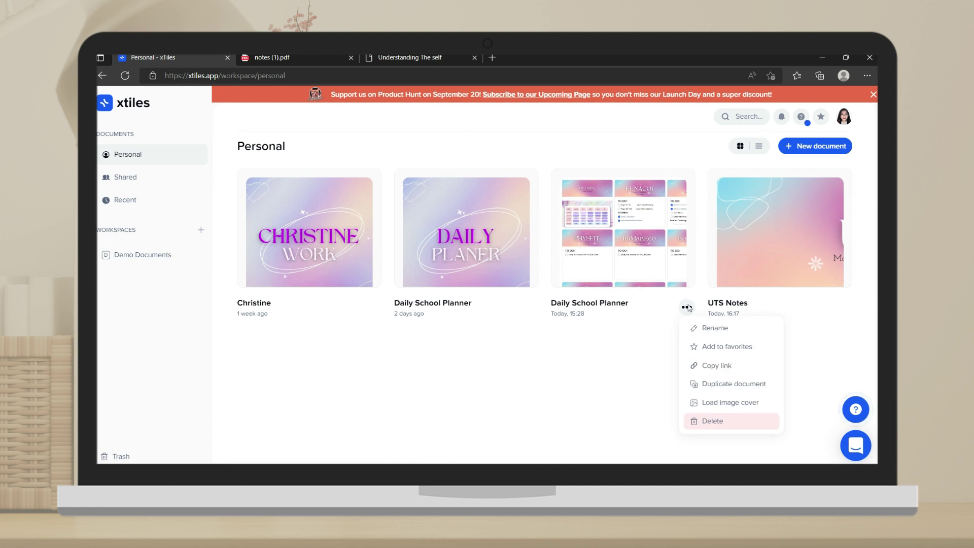
click(730, 403)
click(471, 340)
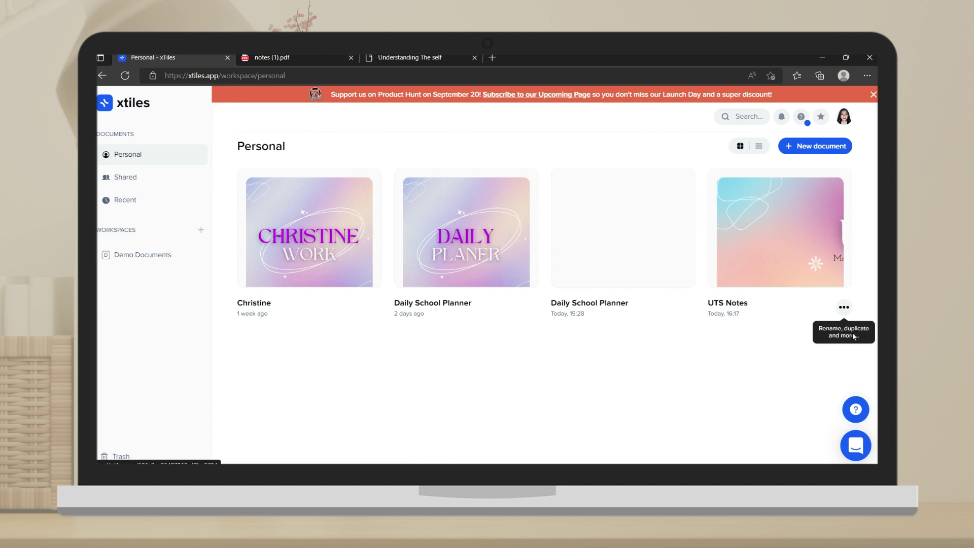
- Upload the UTS NOTES image as the UTS Notes document's cover
click(841, 308)
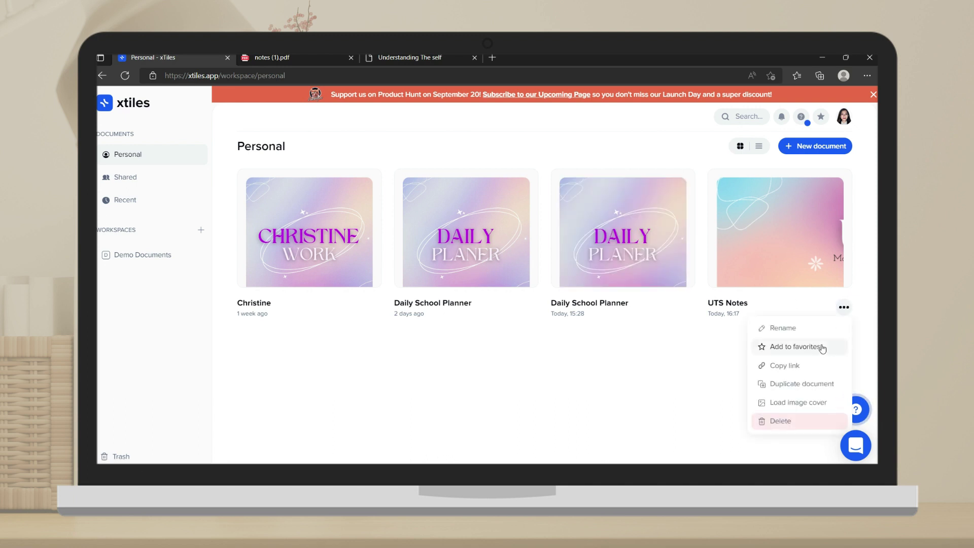
click(798, 402)
click(474, 338)
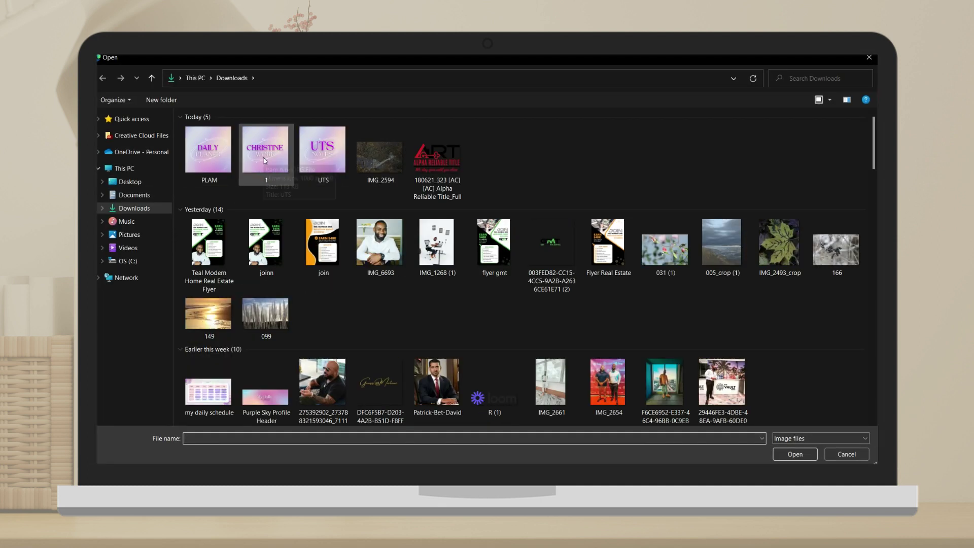
double_click(265, 160)
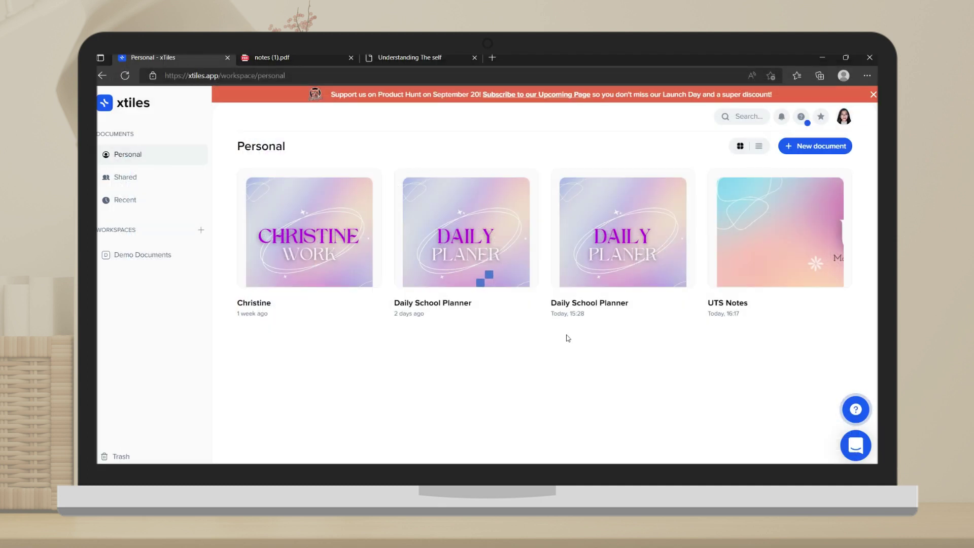